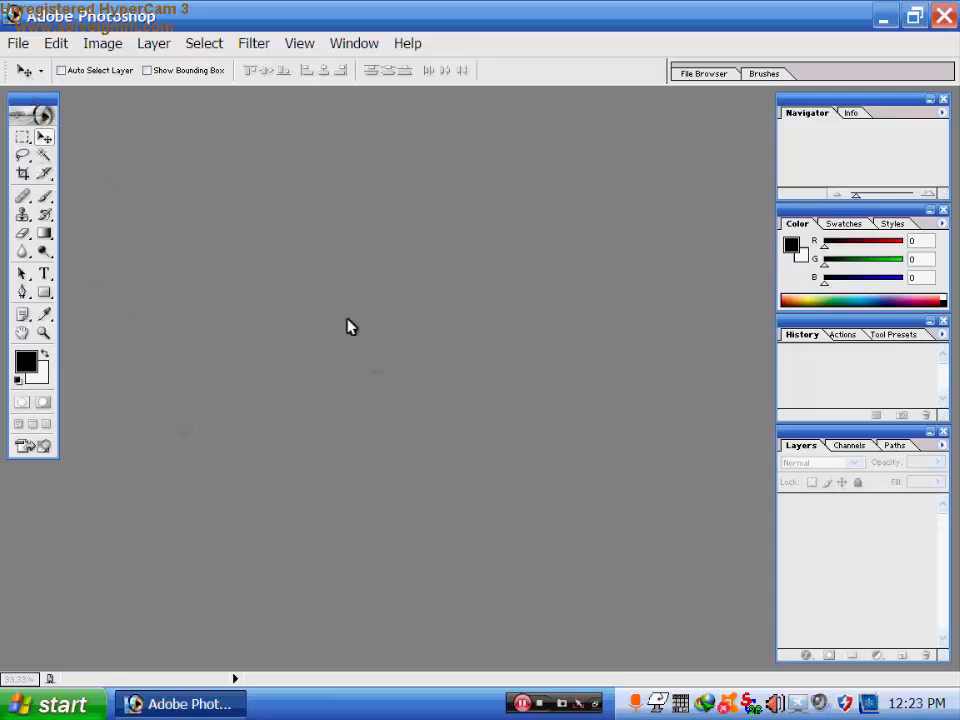
- Open JF4_012412 and the man's event photo together from the Desktop in Thumbnails view
{"action": "double_click", "coordinate": [409, 371]}
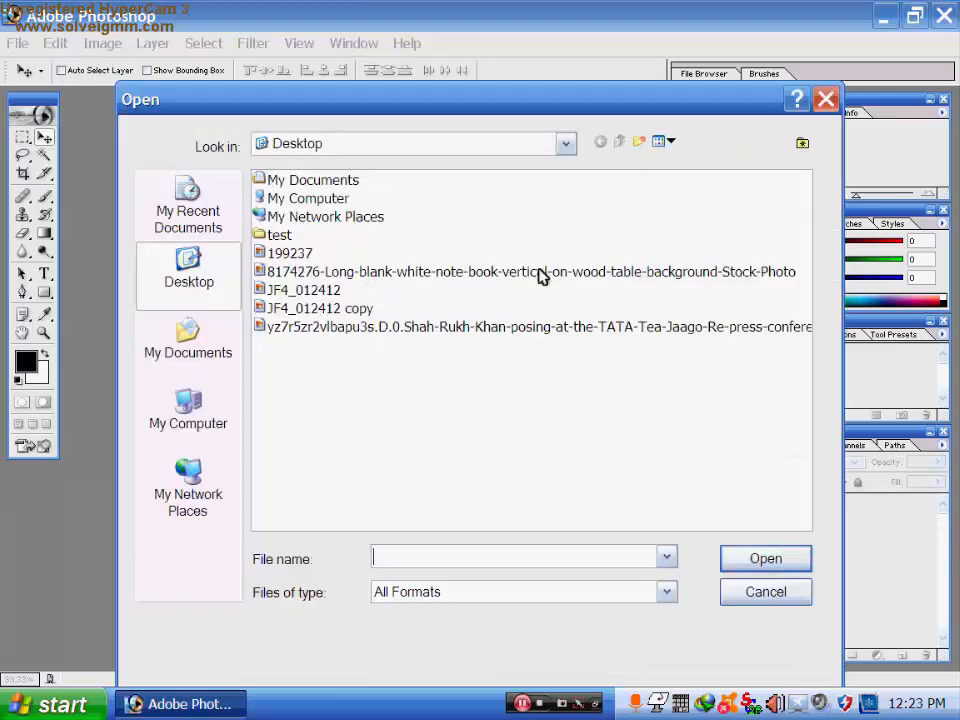
{"action": "left_click", "coordinate": [825, 101]}
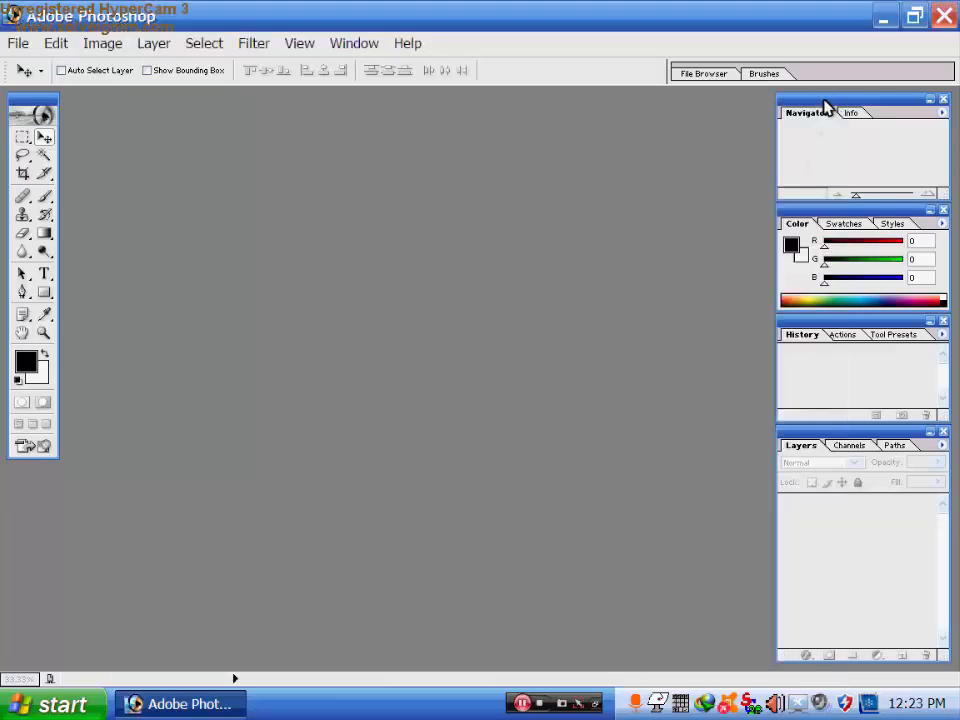
{"action": "left_click", "coordinate": [16, 40]}
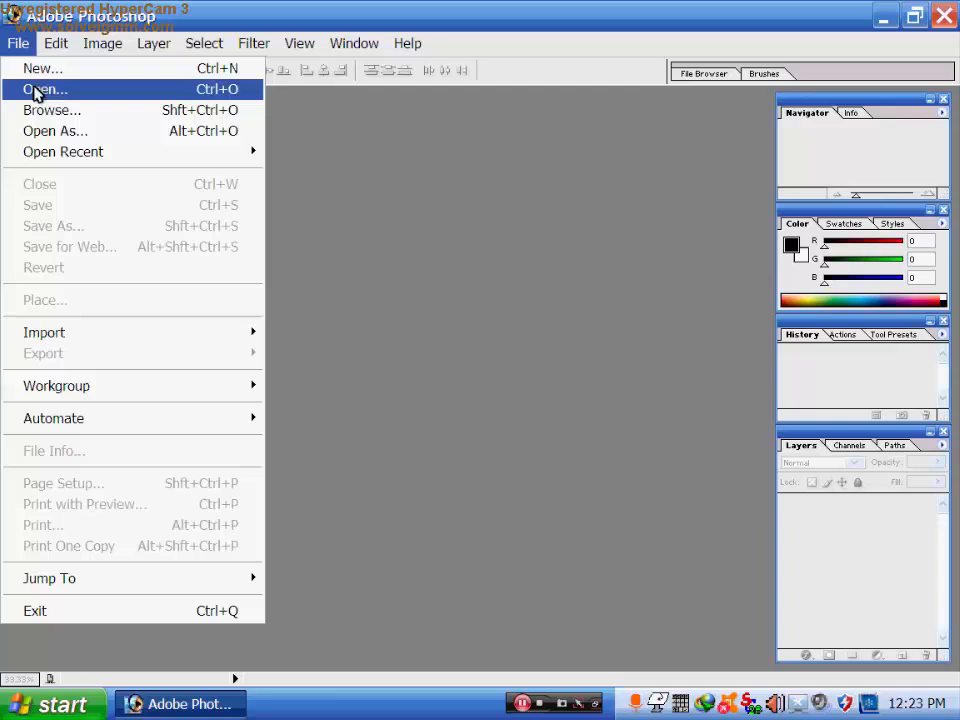
{"action": "left_click", "coordinate": [37, 90]}
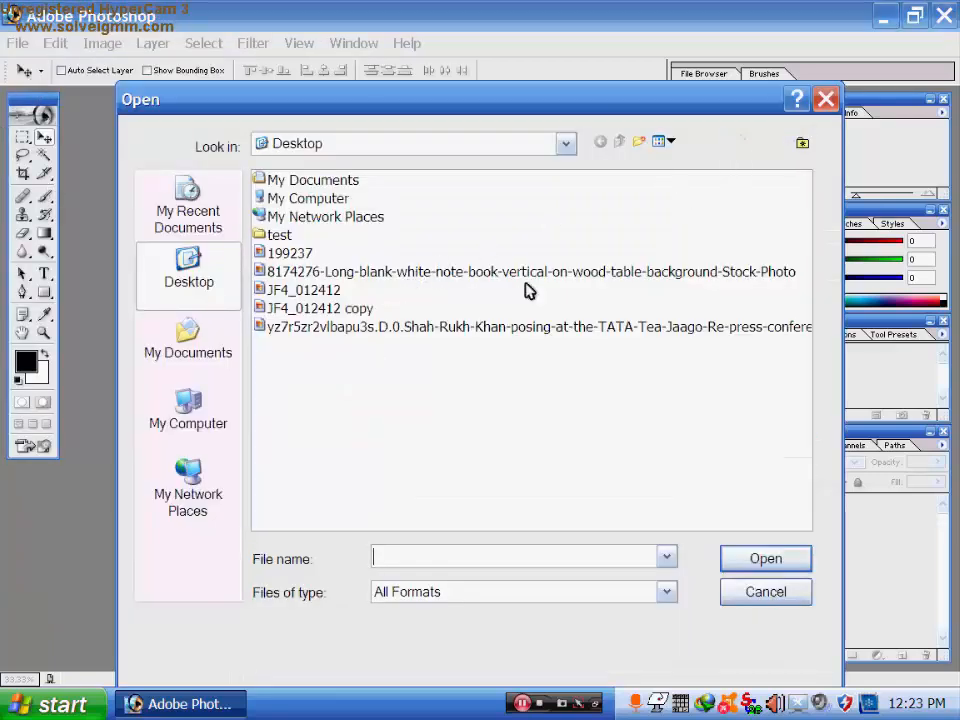
{"action": "left_click", "coordinate": [668, 141]}
{"action": "left_click", "coordinate": [680, 164]}
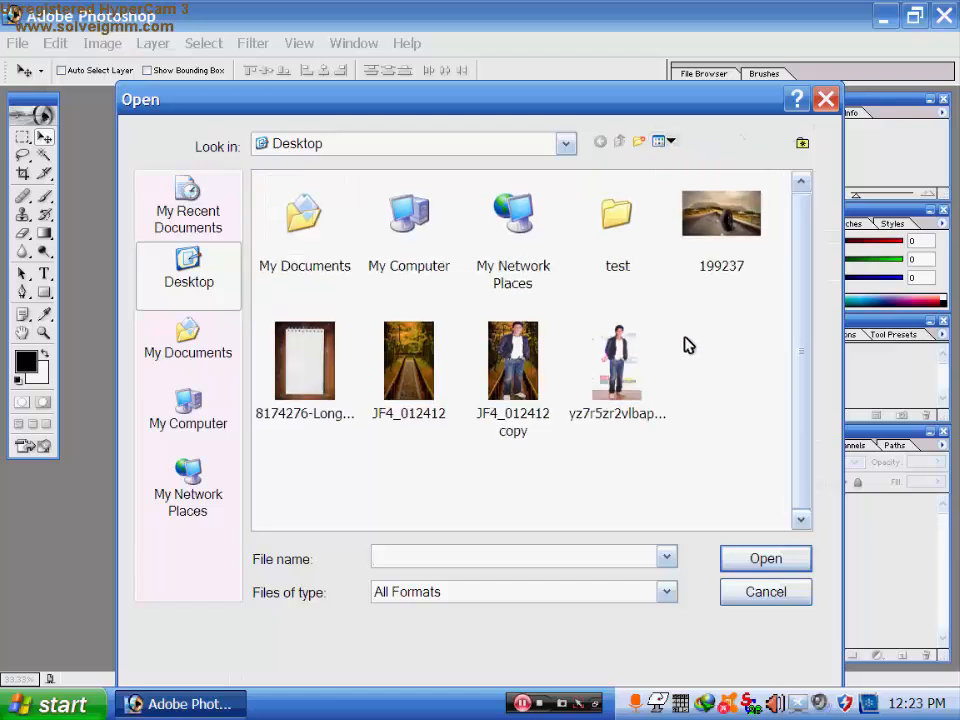
{"action": "left_click", "coordinate": [422, 370]}
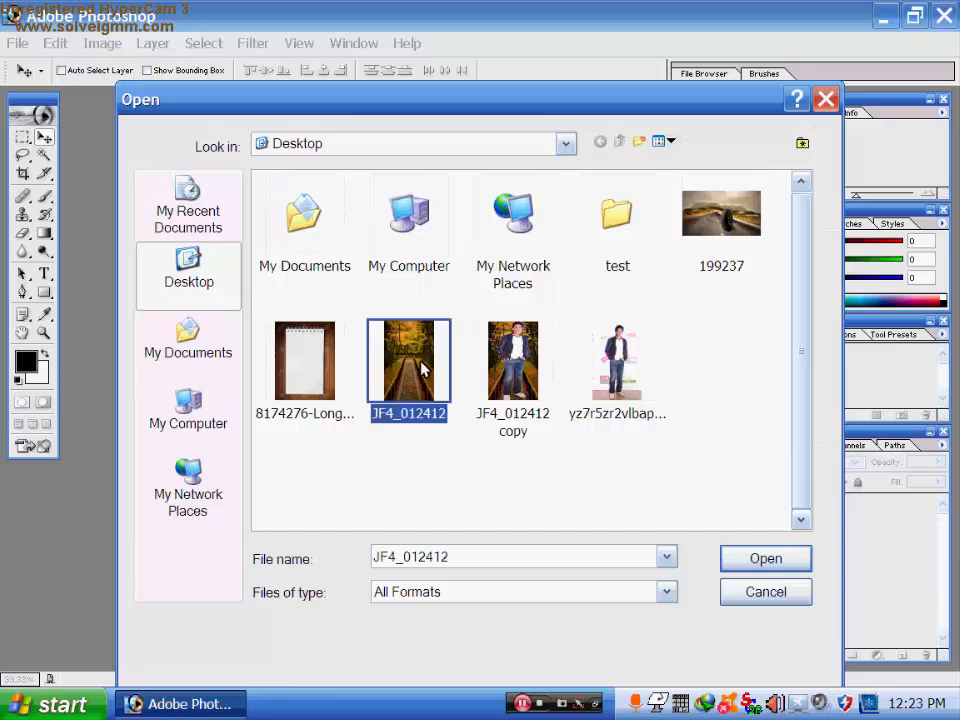
{"action": "left_click", "coordinate": [620, 390], "text": "ctrl"}
{"action": "left_click", "coordinate": [750, 558]}
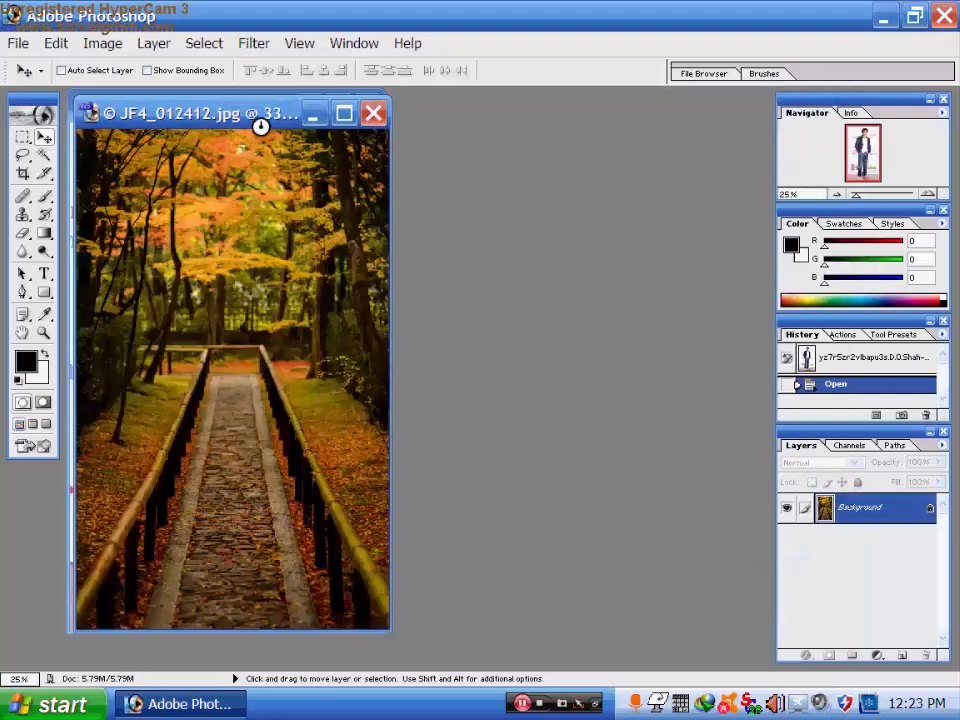
- Move the forest photo window beside the event photo and shrink the Photoshop window
{"action": "double_click", "coordinate": [262, 118]}
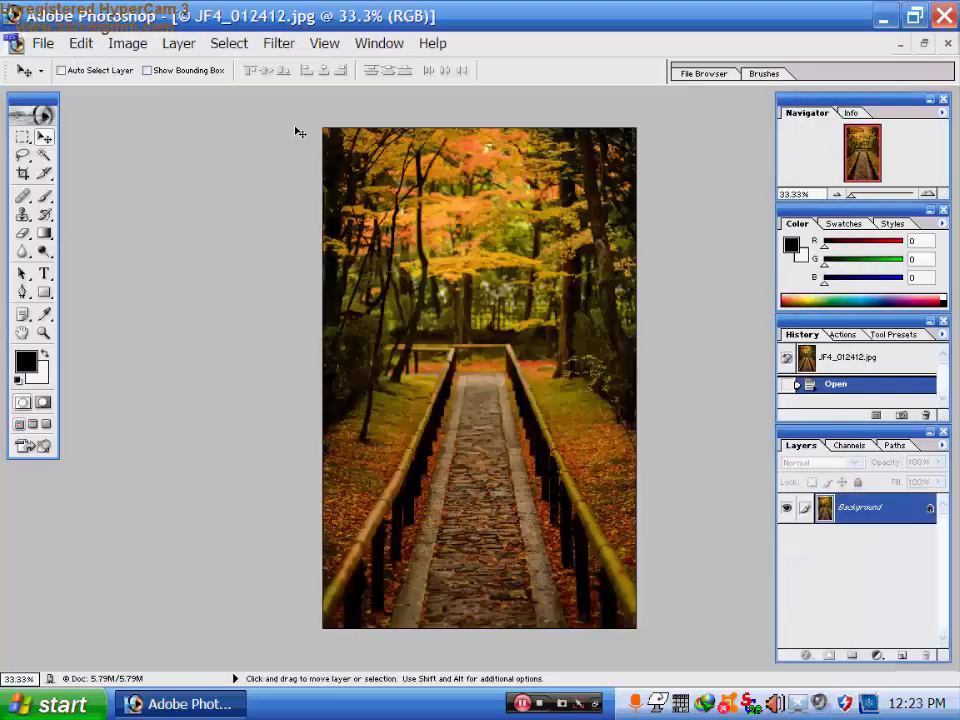
{"action": "left_click", "coordinate": [924, 43]}
{"action": "left_click_drag", "start_coordinate": [268, 118], "coordinate": [646, 124]}
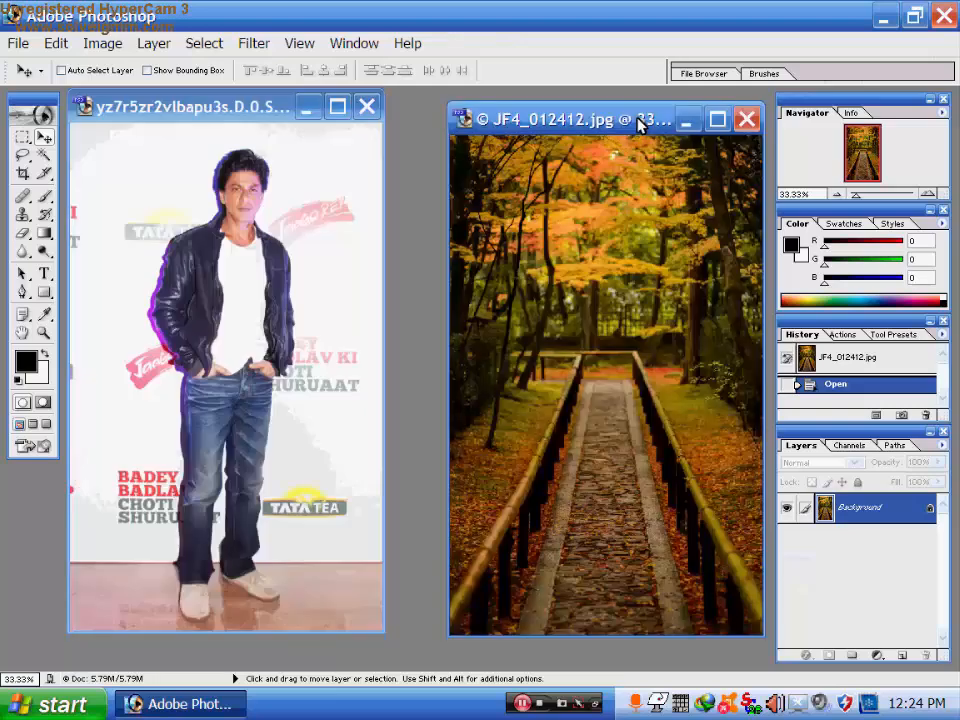
{"action": "left_click", "coordinate": [913, 17]}
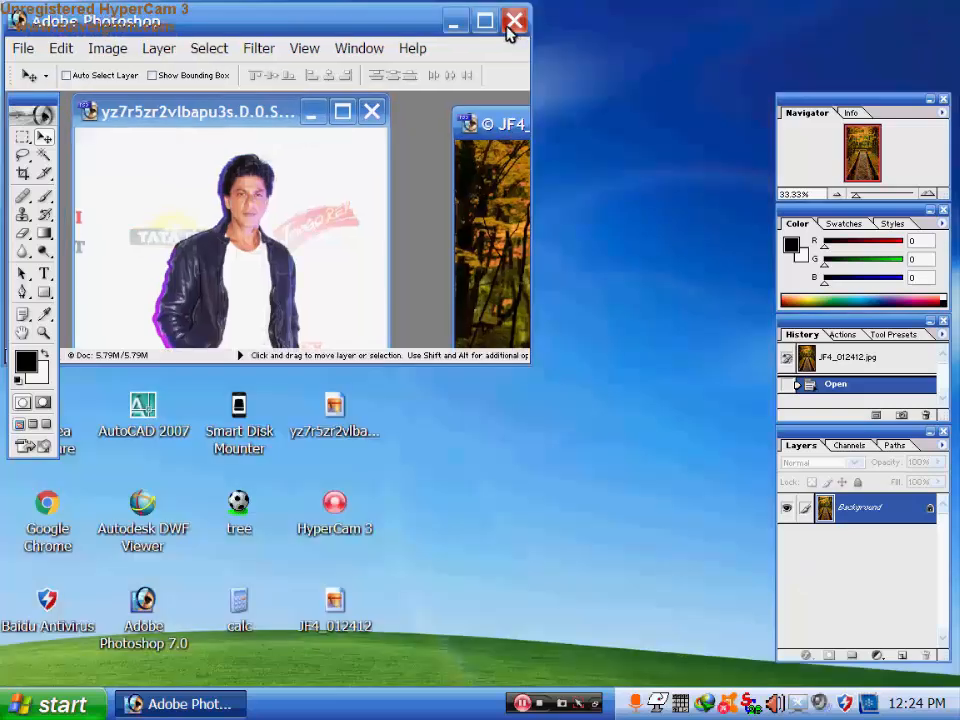
{"action": "left_click", "coordinate": [485, 22]}
- View 199237 in the picture viewer and delete the old JF4_012412 copy to the Recycle Bin
{"action": "left_click", "coordinate": [883, 18]}
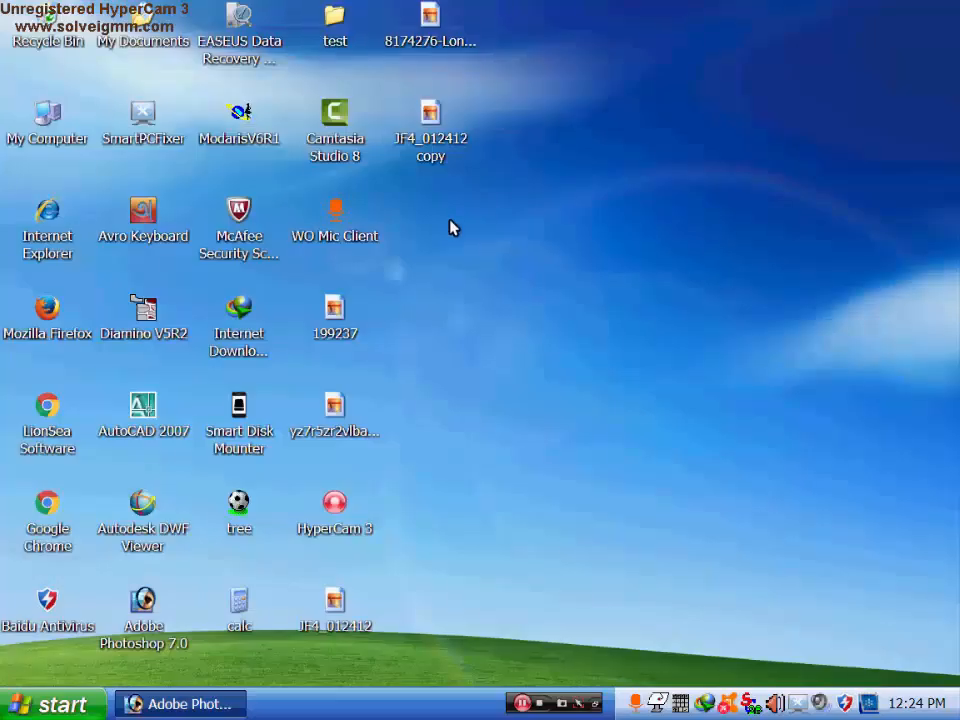
{"action": "double_click", "coordinate": [336, 308]}
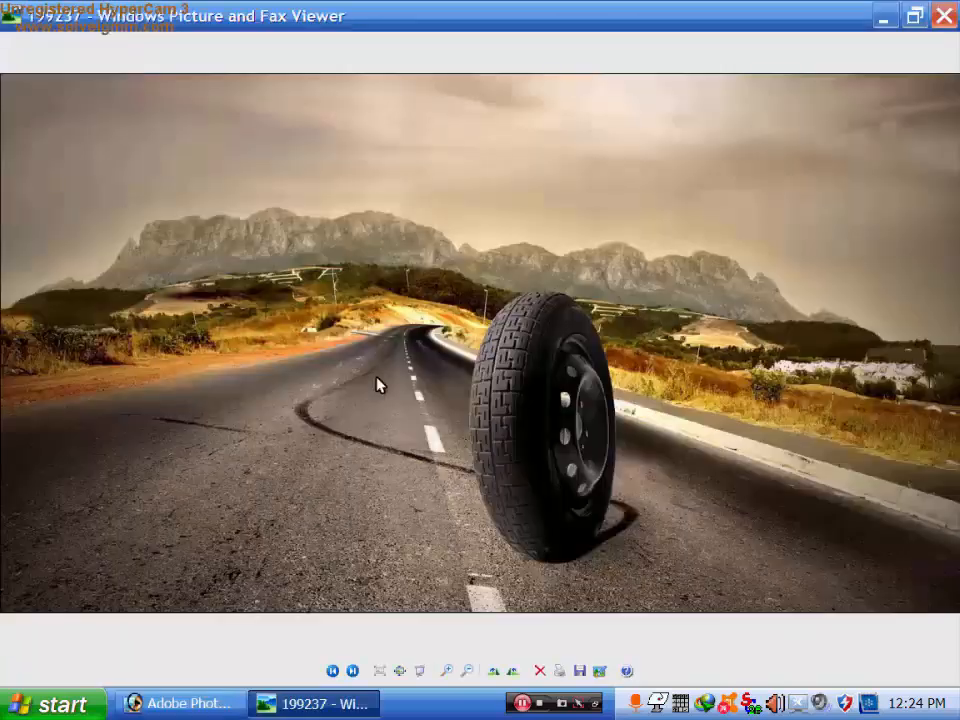
{"action": "left_click", "coordinate": [352, 671]}
{"action": "left_click", "coordinate": [352, 671]}
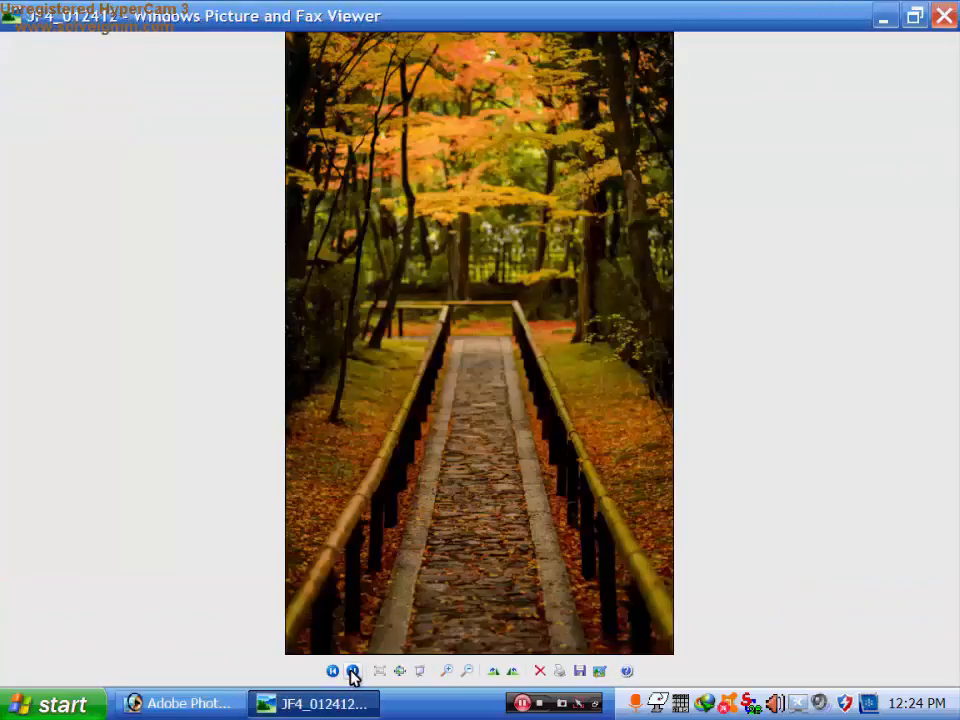
{"action": "left_click", "coordinate": [352, 671]}
{"action": "left_click", "coordinate": [352, 671]}
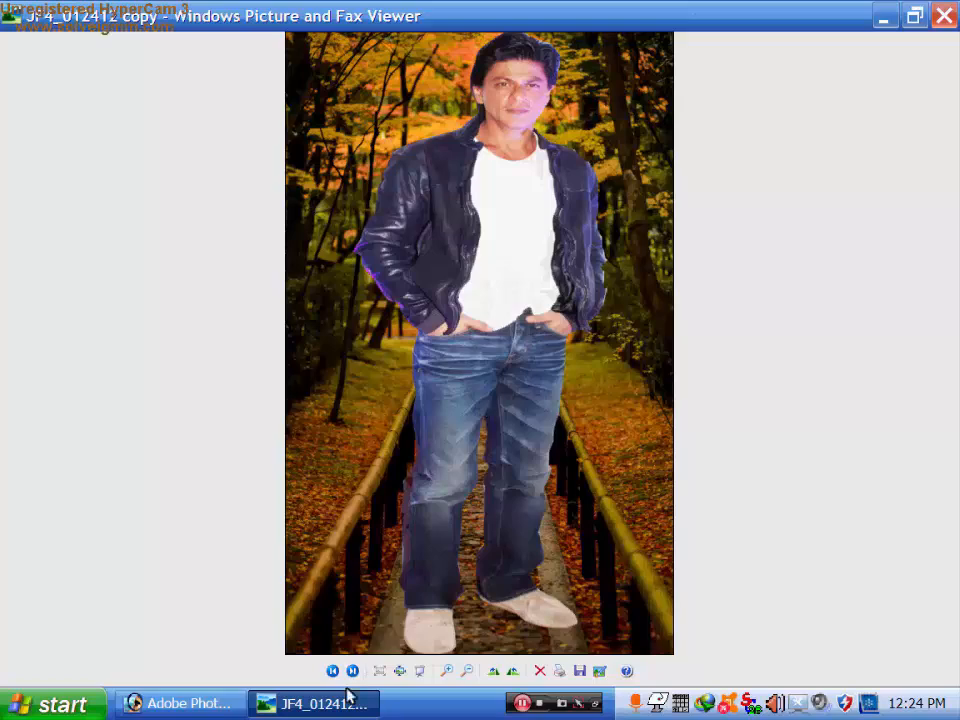
{"action": "left_click", "coordinate": [540, 672]}
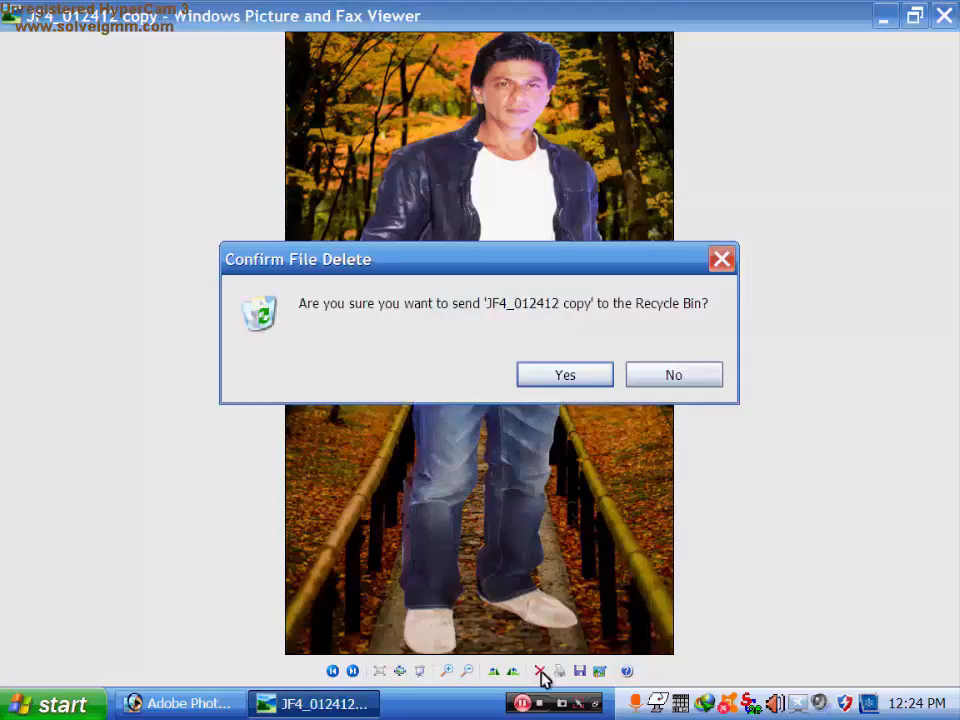
{"action": "left_click", "coordinate": [555, 377]}
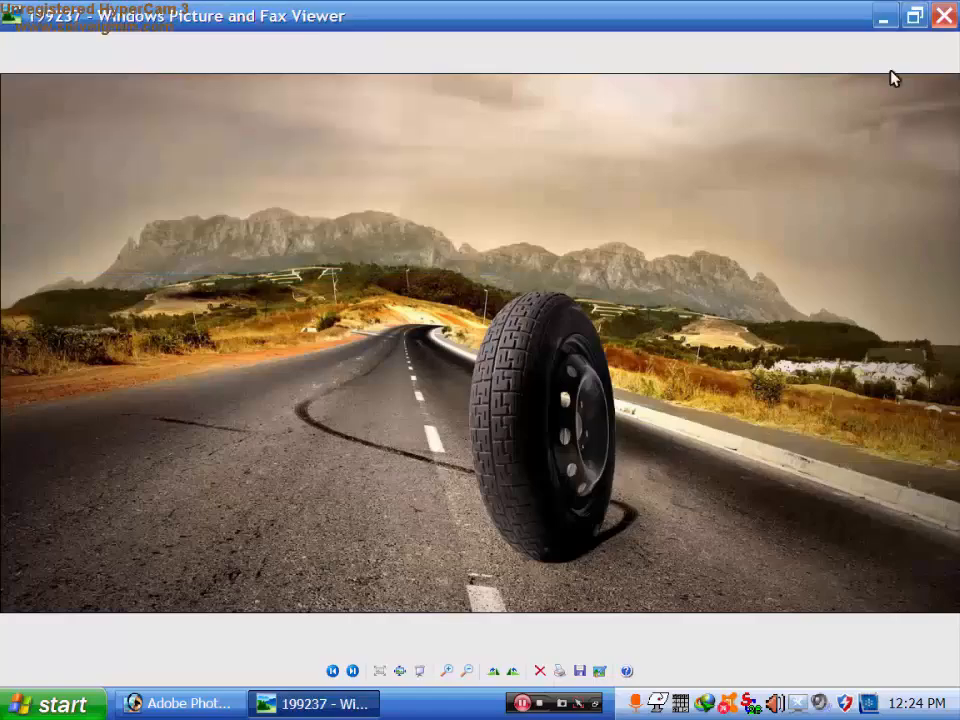
{"action": "left_click", "coordinate": [947, 16]}
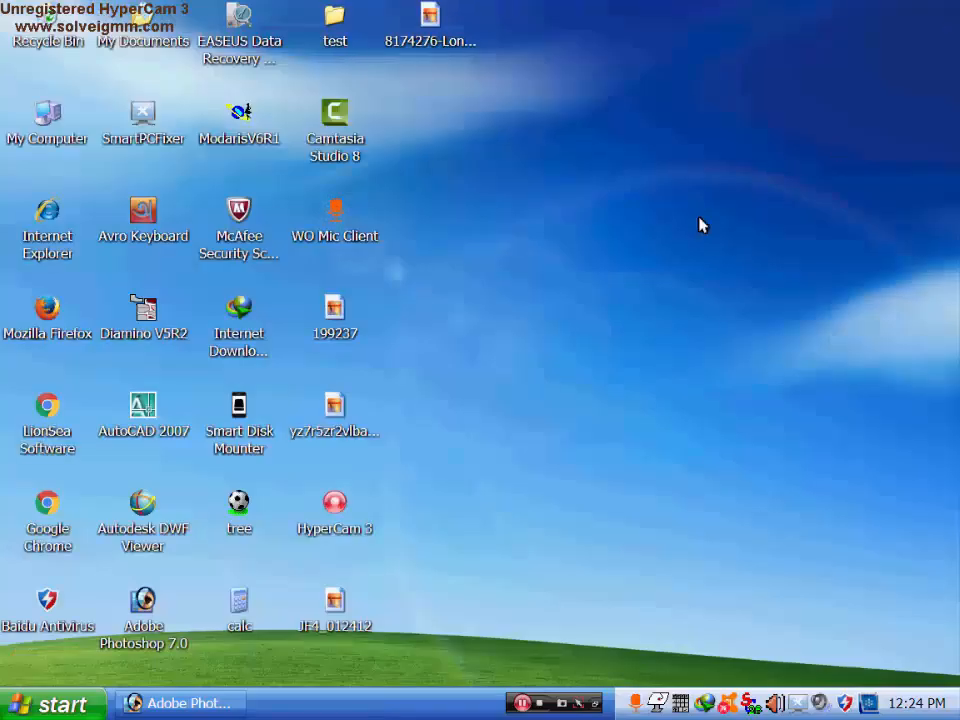
- Browse the Desktop pictures once more, close the viewer, and restore Photoshop
{"action": "double_click", "coordinate": [347, 328]}
{"action": "left_click", "coordinate": [947, 12]}
{"action": "double_click", "coordinate": [340, 318]}
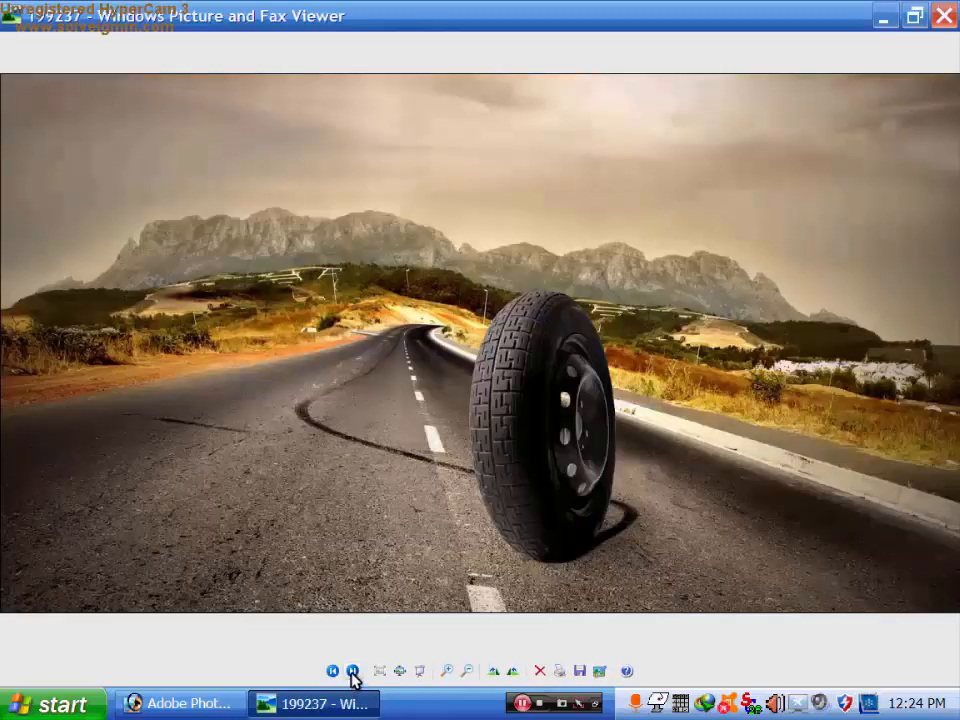
{"action": "left_click", "coordinate": [352, 672]}
{"action": "left_click", "coordinate": [352, 672]}
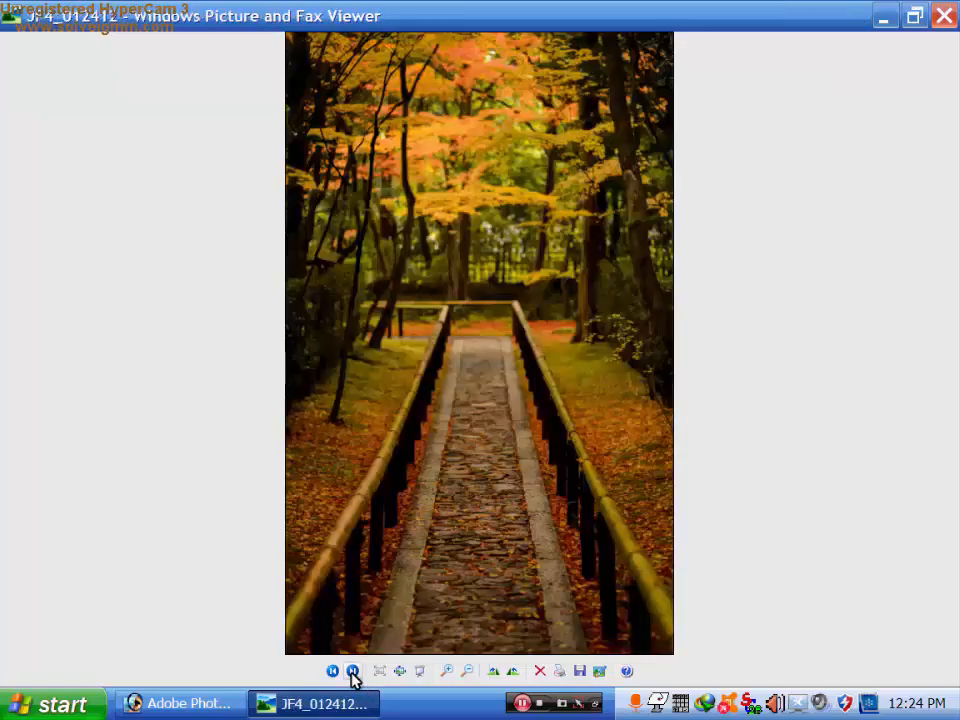
{"action": "left_click", "coordinate": [352, 672]}
{"action": "key", "text": "alt+F4"}
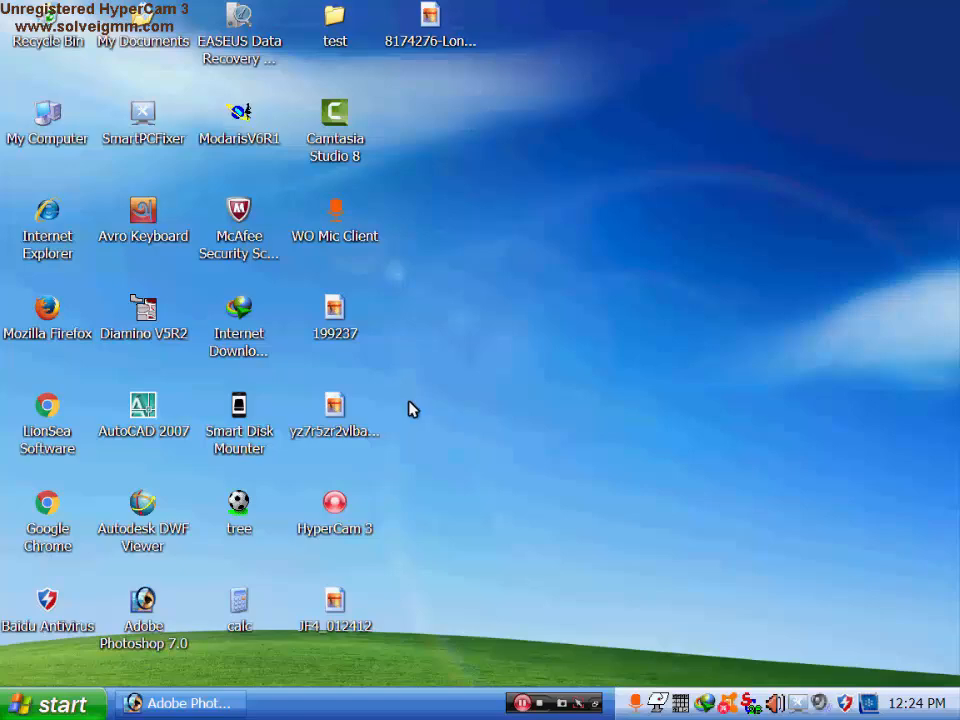
{"action": "left_click", "coordinate": [180, 703]}
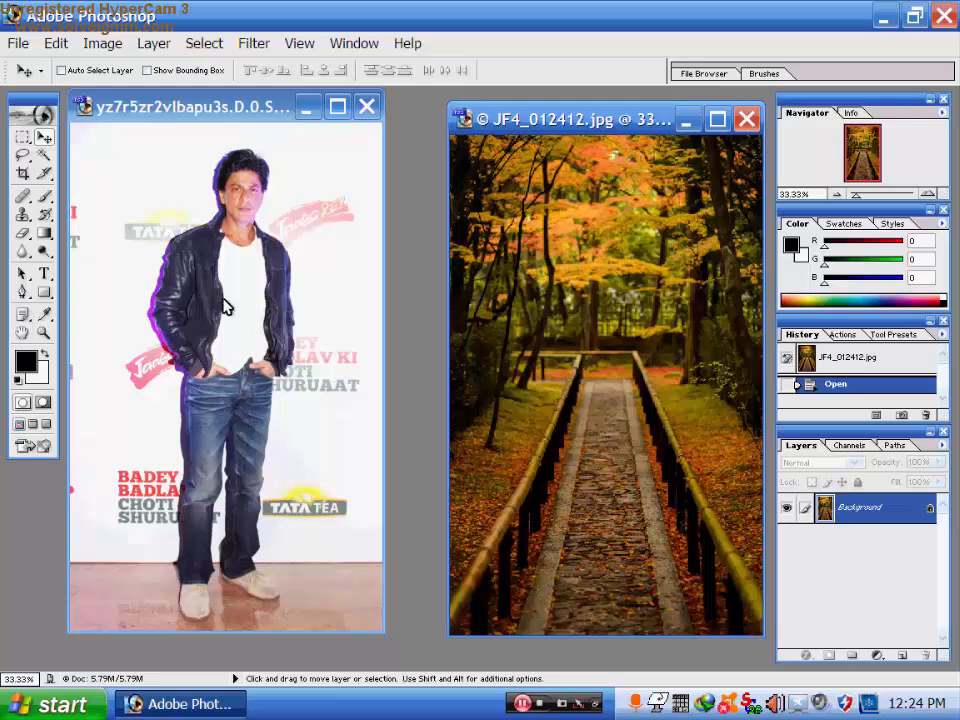
- Maximize the man's event photo and zoom to 200%, then back to 100%
{"action": "left_click", "coordinate": [337, 105]}
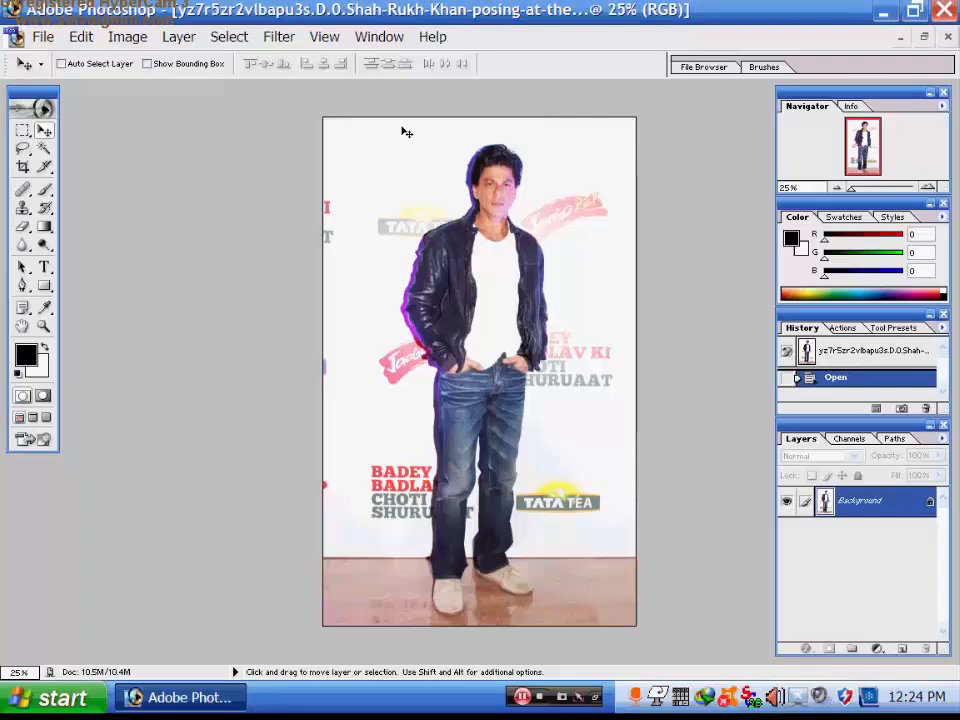
{"action": "key", "text": "ctrl+plus"}
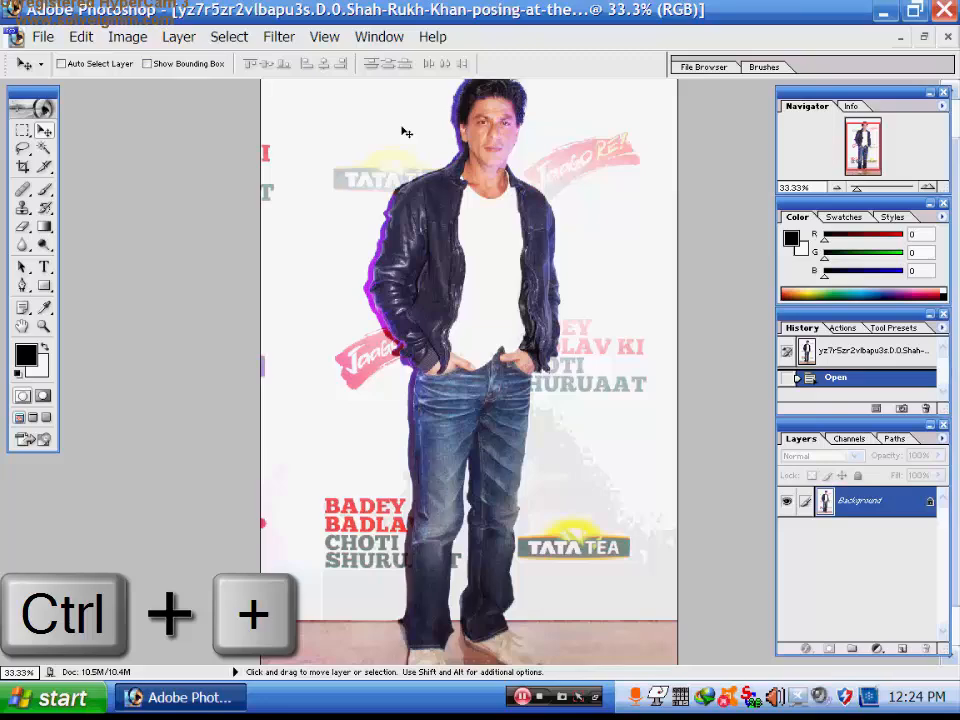
{"action": "key", "text": "ctrl+plus"}
{"action": "key", "text": "ctrl+plus"}
{"action": "key", "text": "ctrl+plus"}
{"action": "key", "text": "ctrl+plus"}
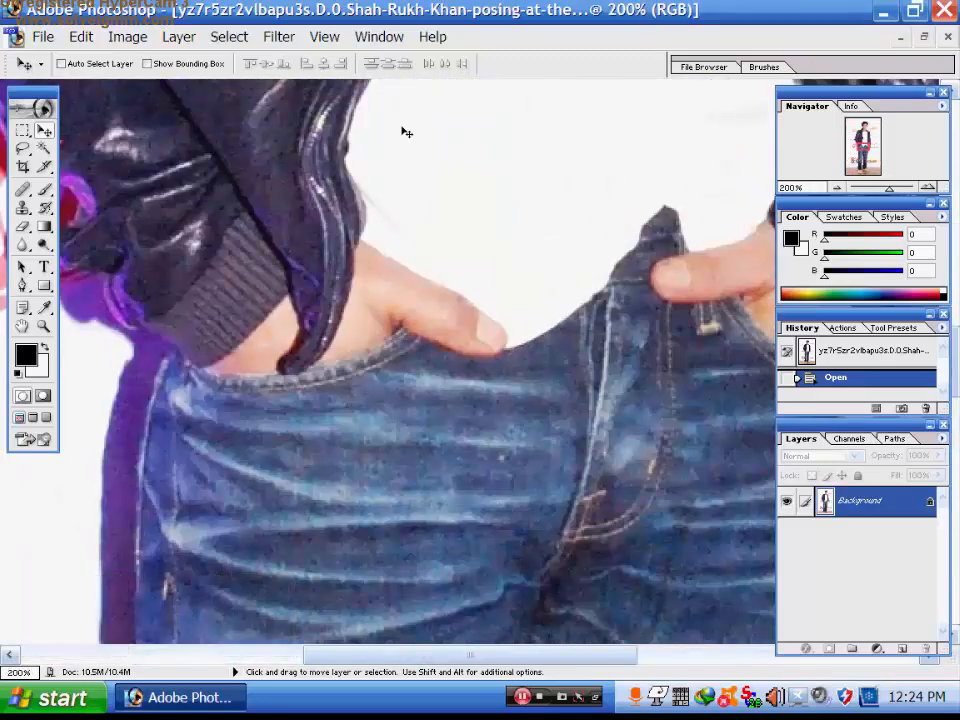
{"action": "key", "text": "ctrl+minus"}
{"action": "scroll", "coordinate": [405, 140], "scroll_direction": "up", "scroll_amount": 10}
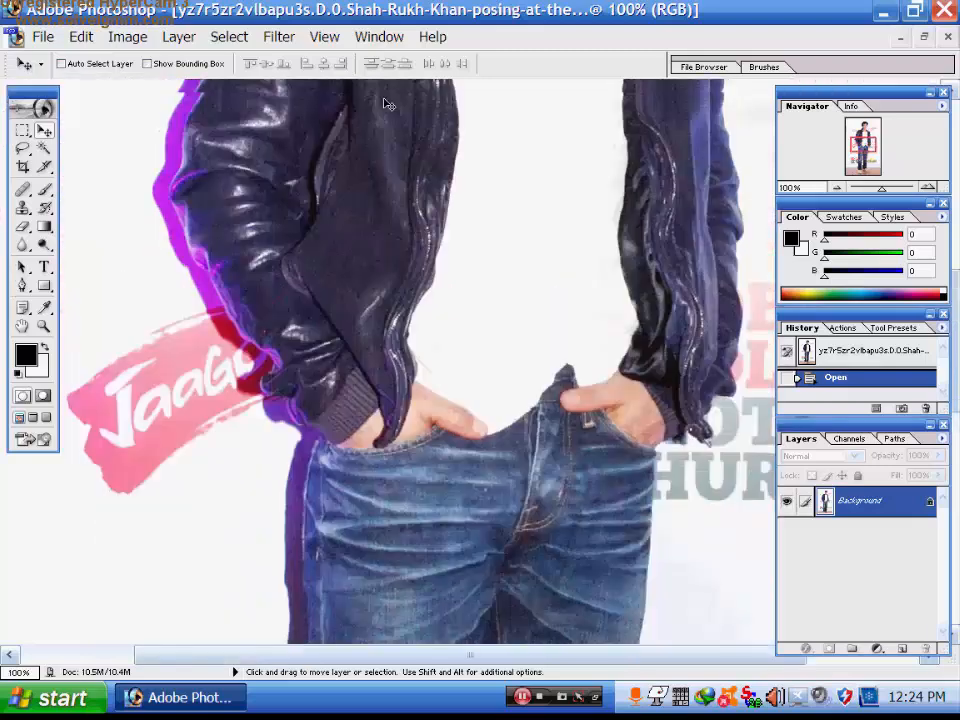
{"action": "scroll", "coordinate": [405, 163], "scroll_direction": "up", "scroll_amount": 5}
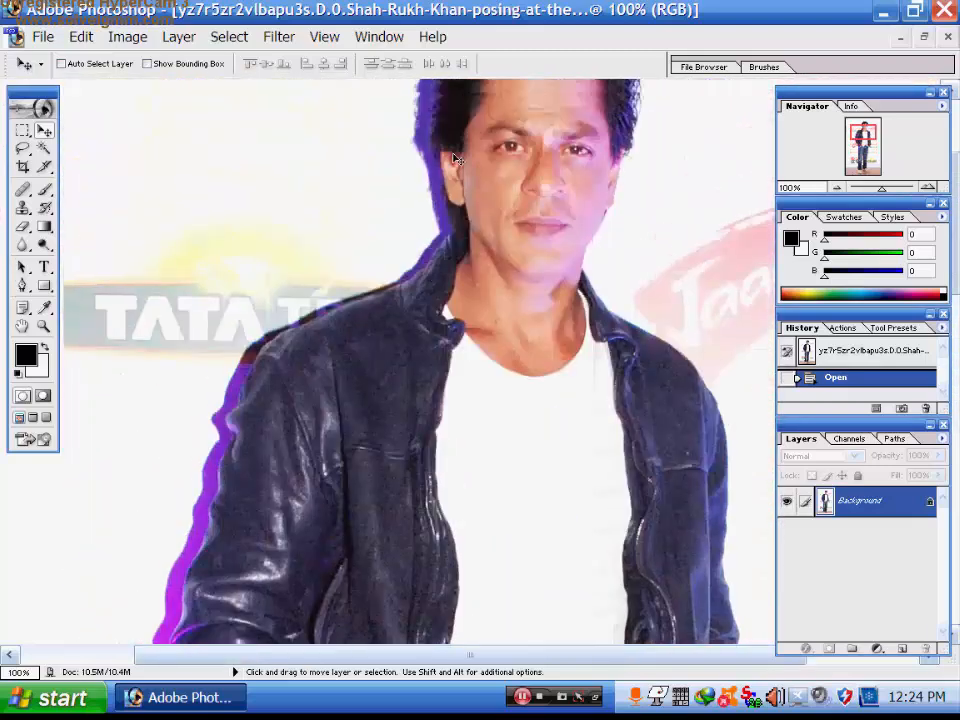
{"action": "scroll", "coordinate": [555, 130], "scroll_direction": "down", "scroll_amount": 1}
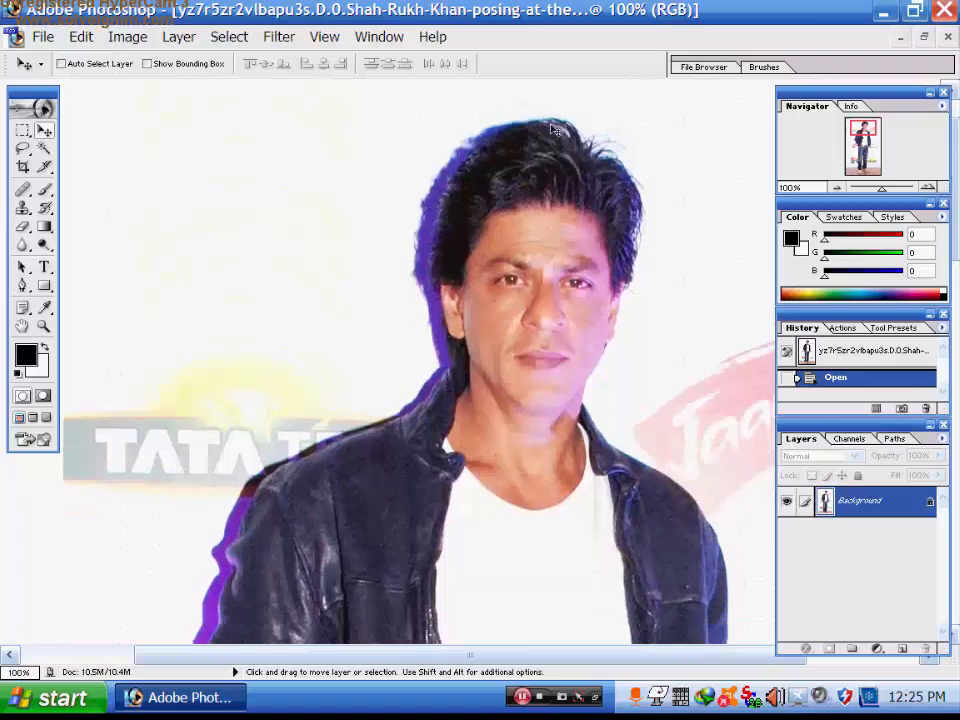
- With the Pen tool, place anchors along the man's hairline and across the top of his hair
{"action": "left_click", "coordinate": [22, 288]}
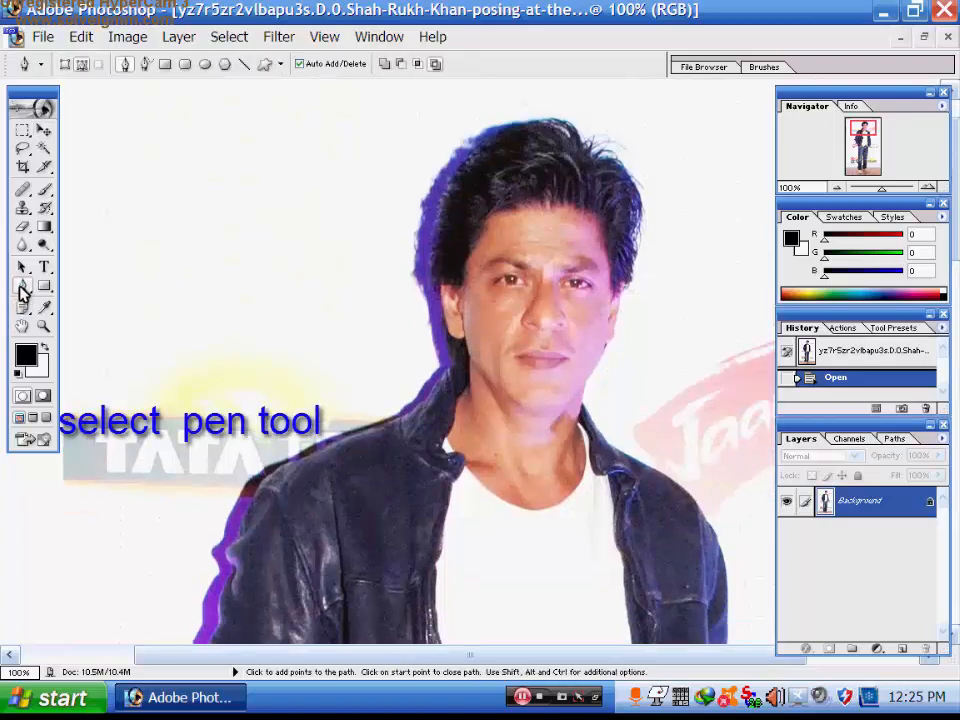
{"action": "left_click", "coordinate": [450, 202]}
{"action": "left_click", "coordinate": [462, 176]}
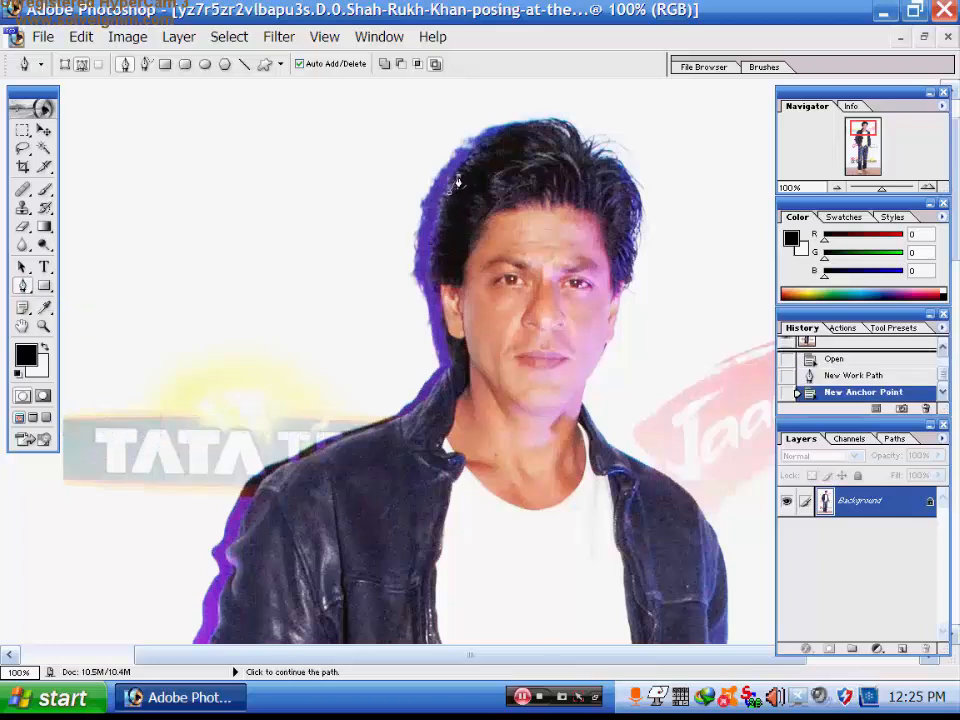
{"action": "left_click", "coordinate": [478, 162]}
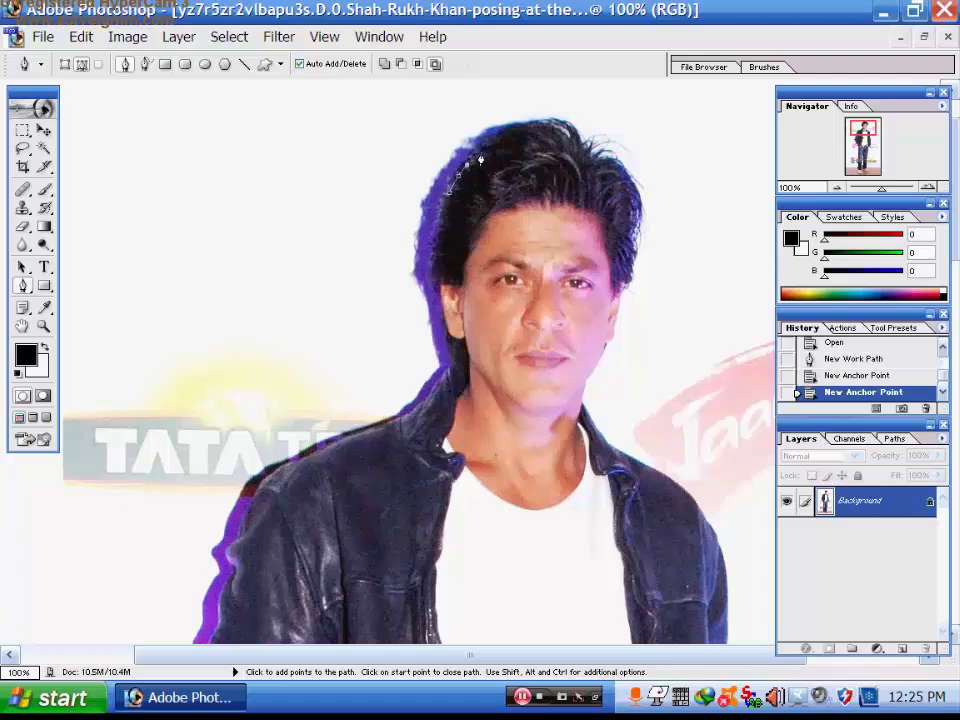
{"action": "left_click", "coordinate": [494, 145]}
{"action": "left_click", "coordinate": [514, 134]}
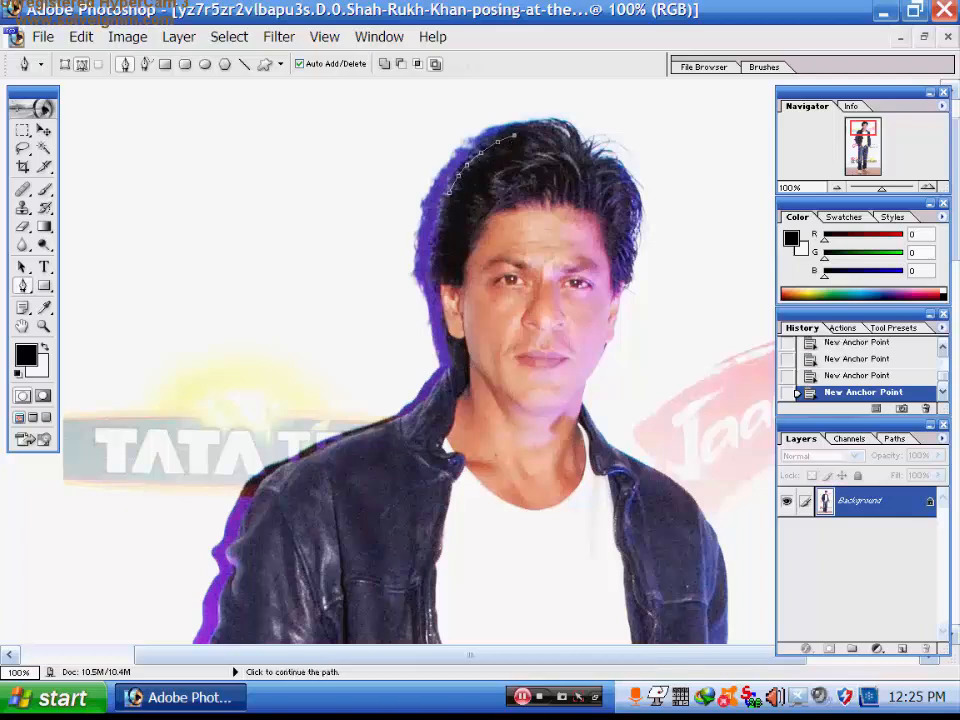
{"action": "left_click", "coordinate": [576, 138]}
{"action": "left_click", "coordinate": [582, 146]}
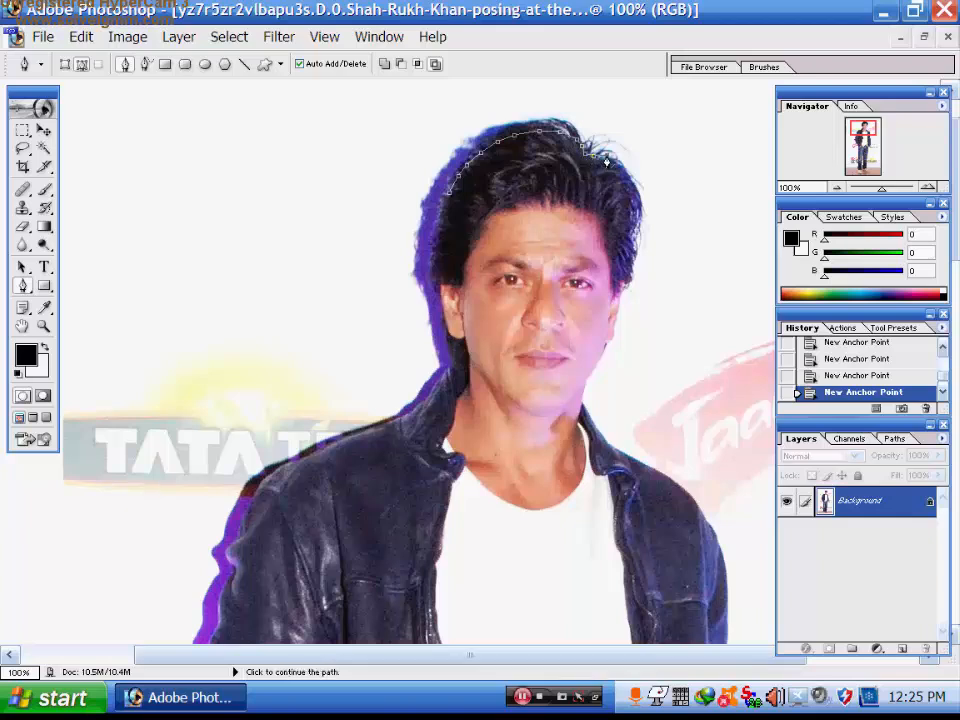
{"action": "left_click", "coordinate": [616, 161]}
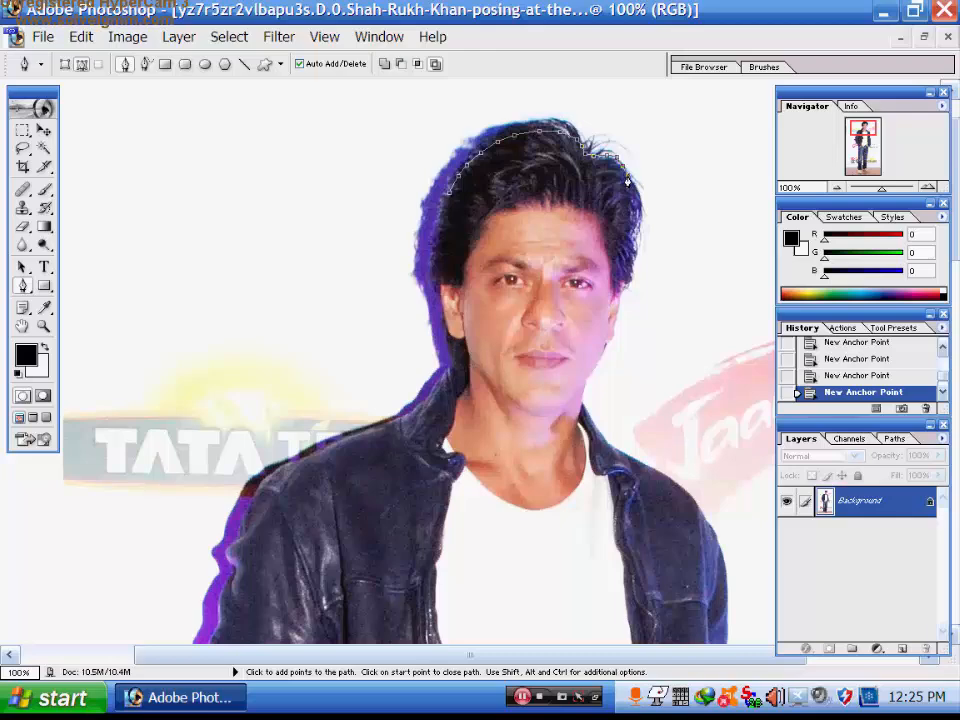
- Finish the outline around the man and close it at the starting point
{"action": "left_click", "coordinate": [597, 697]}
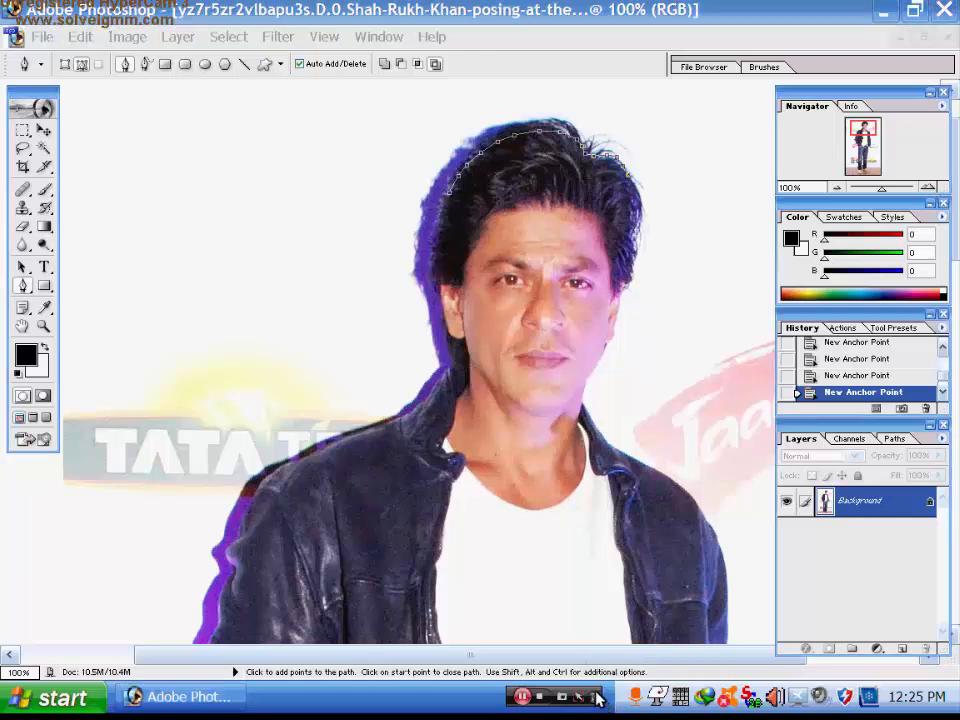
{"action": "left_click", "coordinate": [597, 697]}
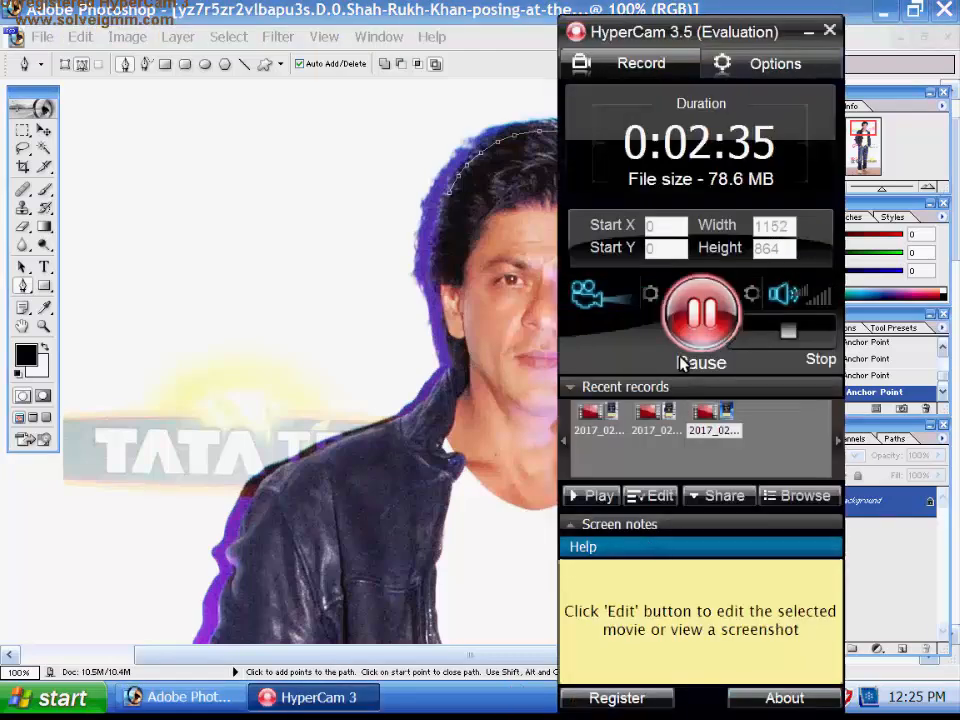
{"action": "left_click", "coordinate": [700, 318]}
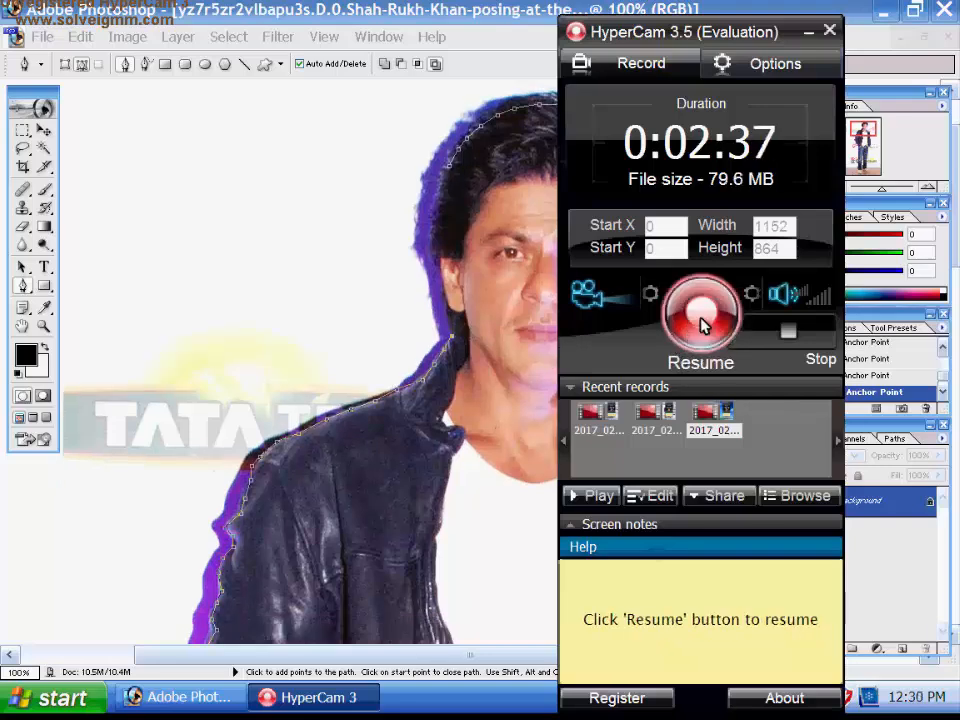
{"action": "left_click", "coordinate": [700, 320]}
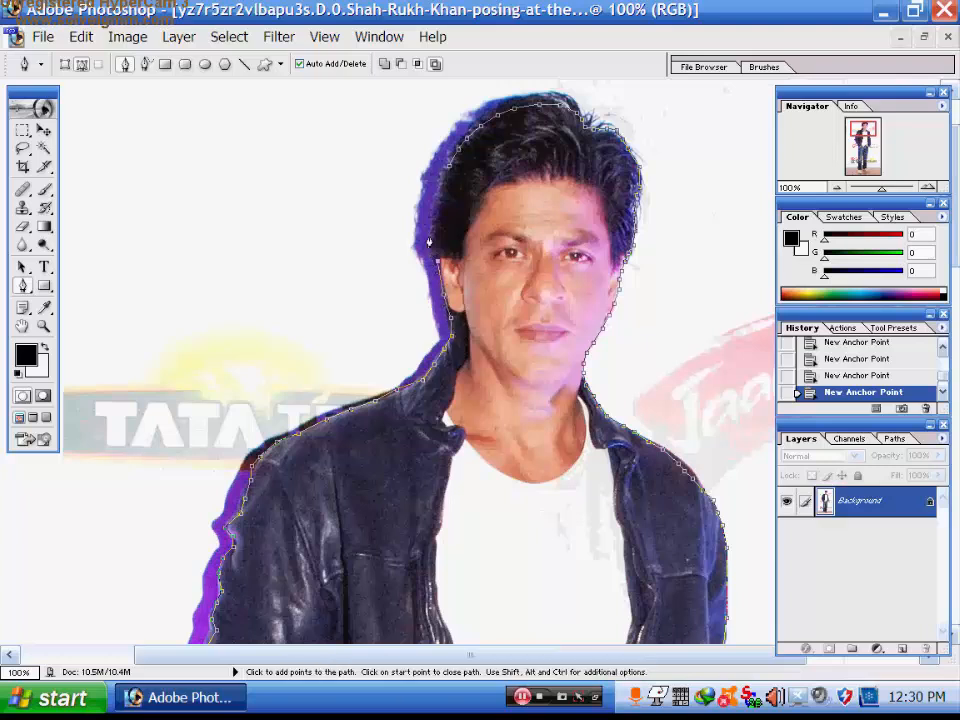
{"action": "left_click", "coordinate": [437, 190]}
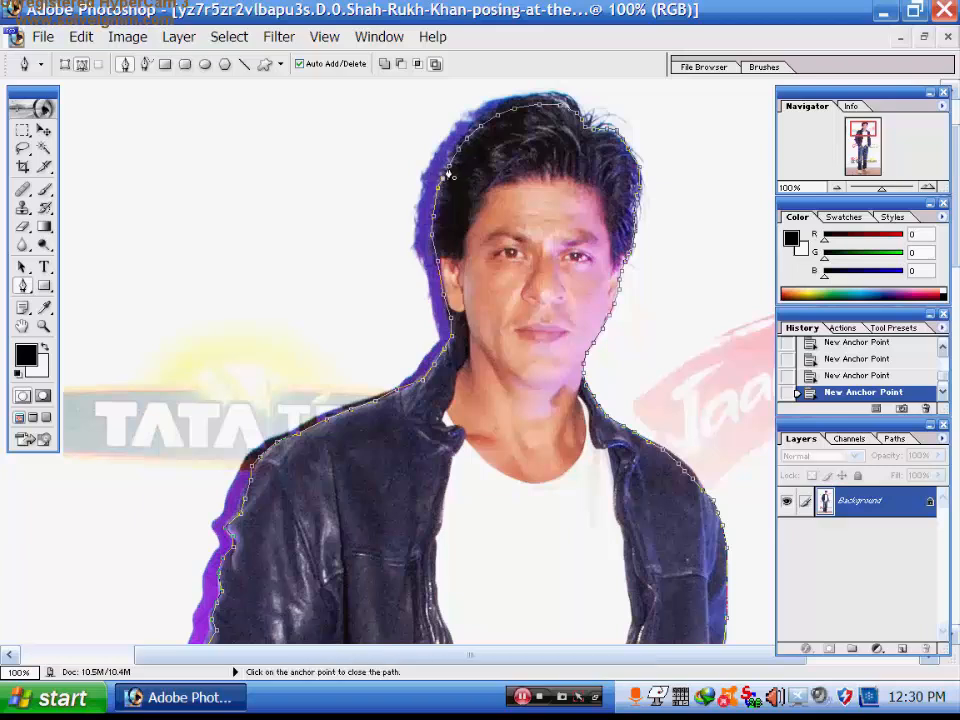
{"action": "left_click", "coordinate": [447, 176]}
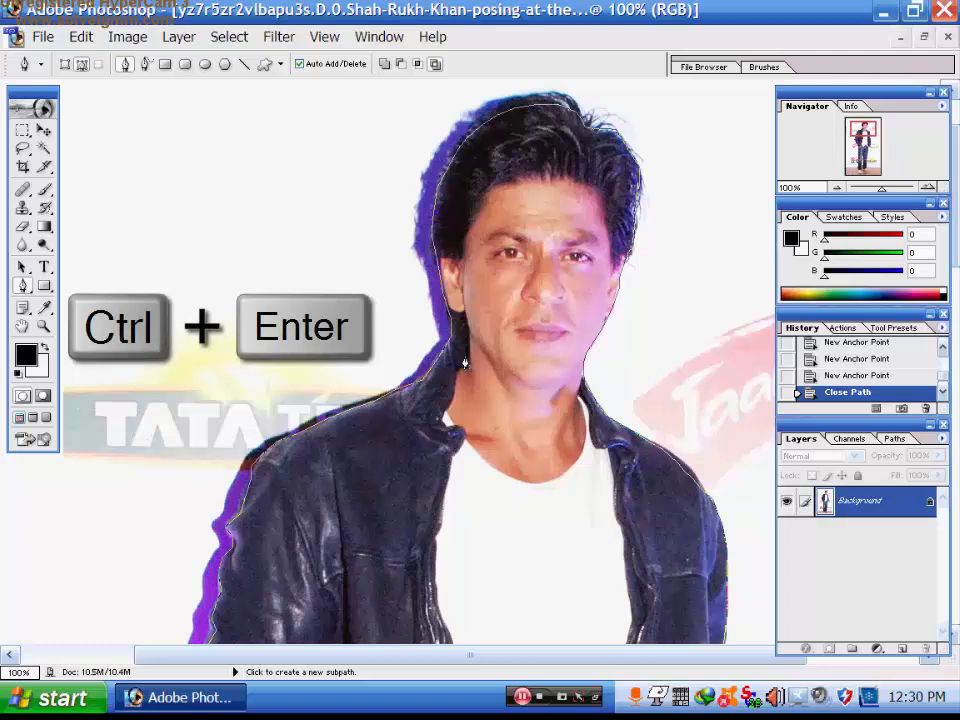
- Turn the path into a selection, copy the man, and restore side-by-side windows
{"action": "key", "text": "ctrl+Return"}
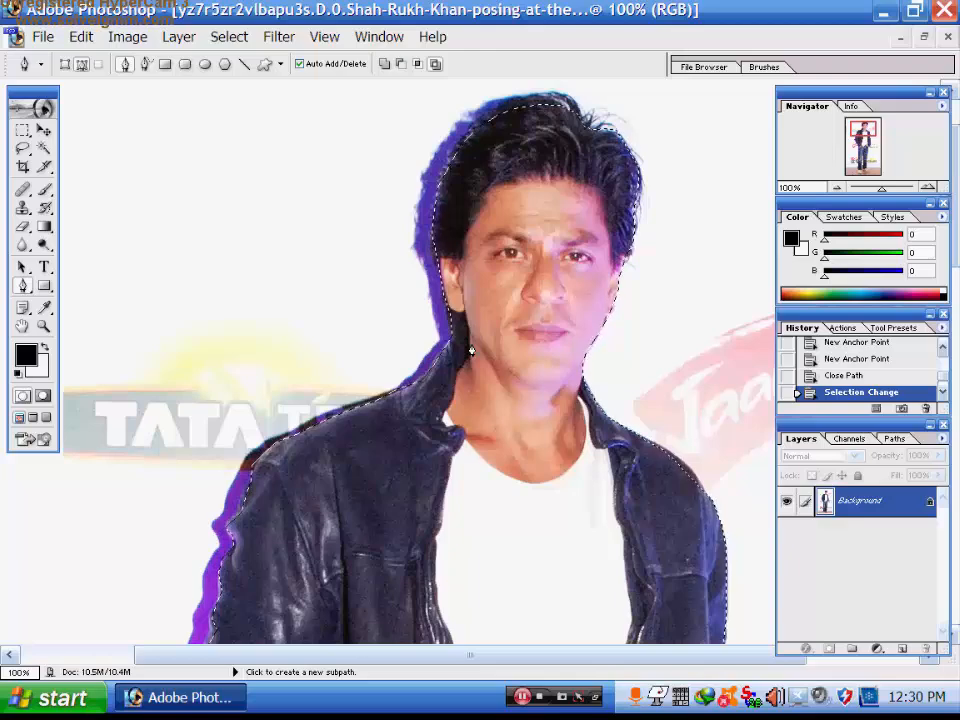
{"action": "key", "text": "ctrl+c"}
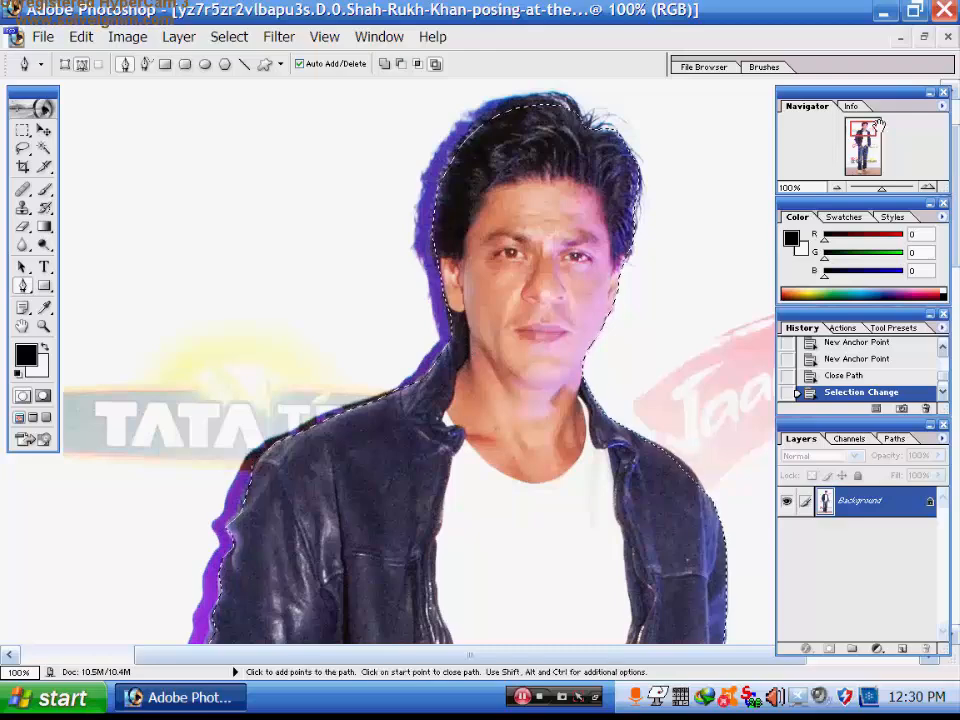
{"action": "left_click", "coordinate": [924, 36]}
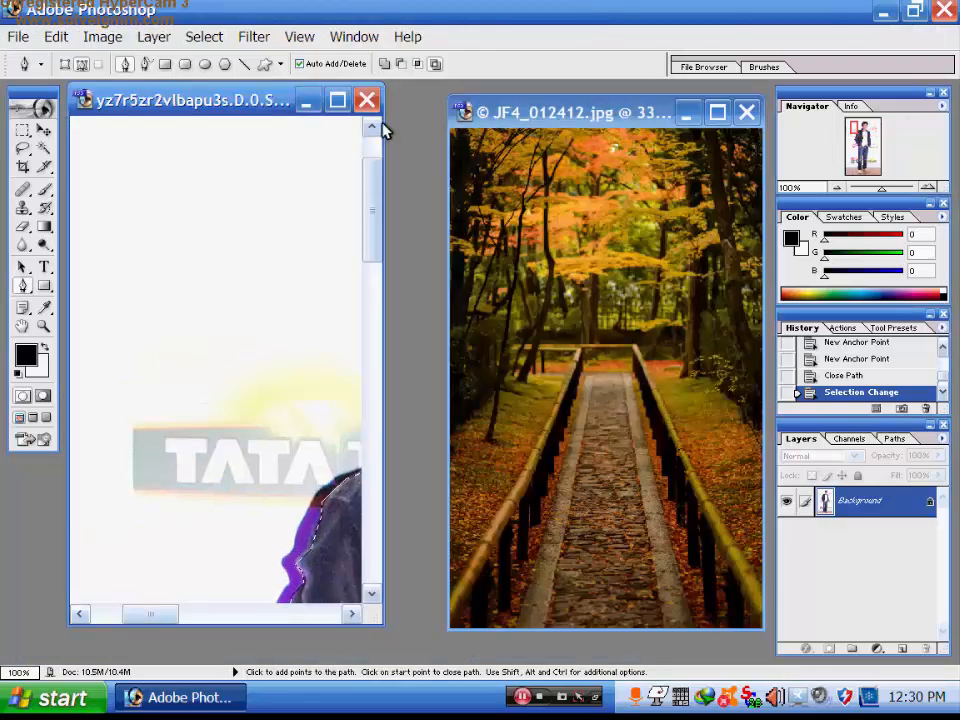
- Paste the copied man into the JF4_012412 forest walkway image as Layer 1
{"action": "left_click_drag", "start_coordinate": [150, 614], "coordinate": [222, 614]}
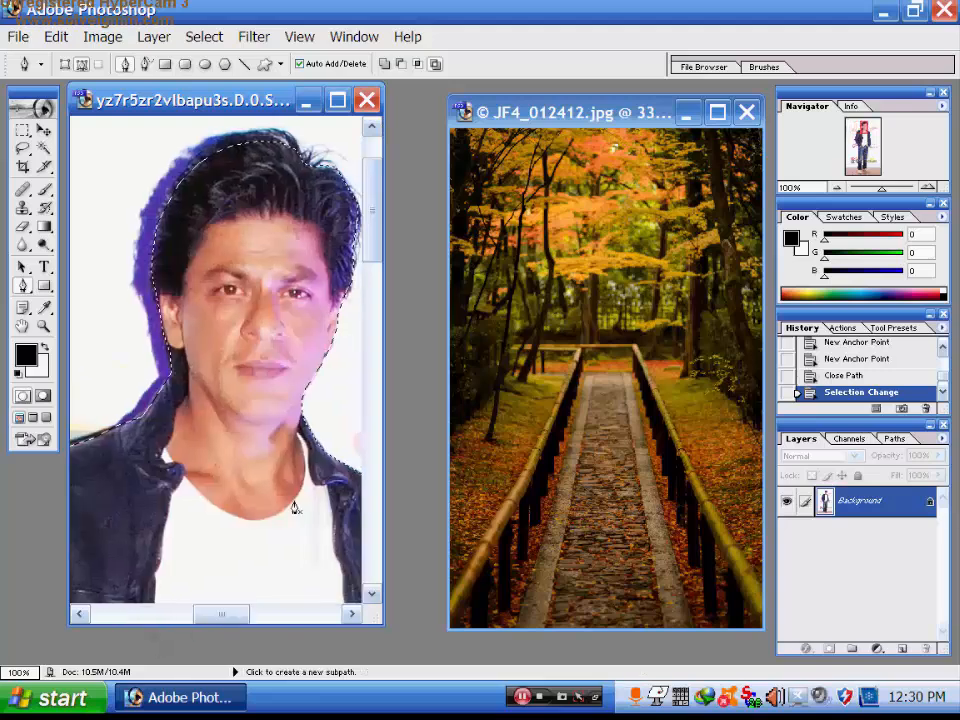
{"action": "left_click", "coordinate": [573, 121]}
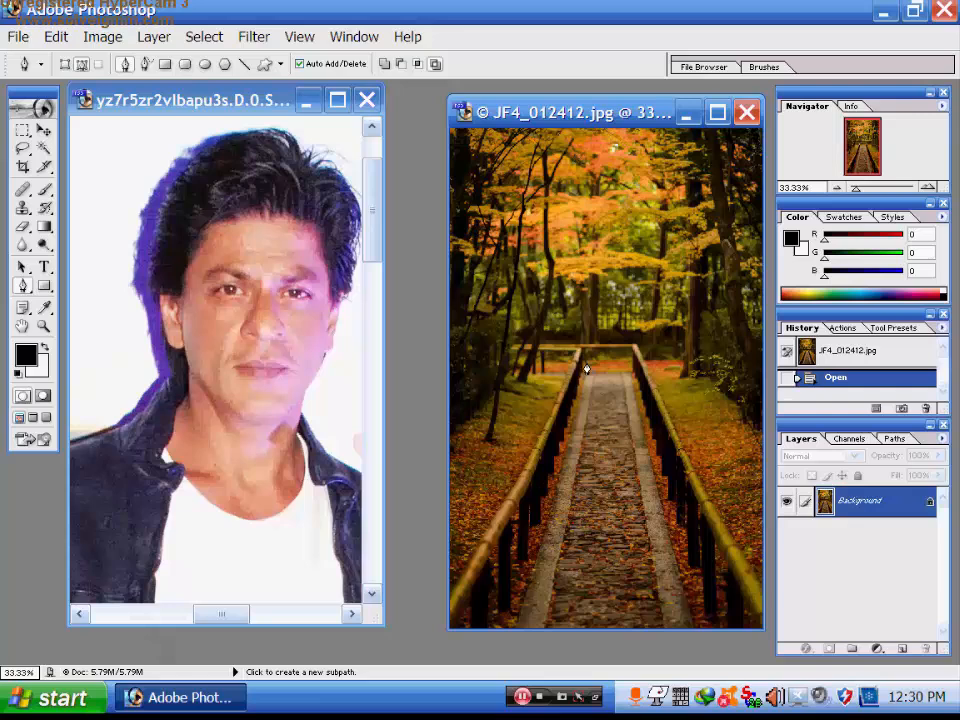
{"action": "key", "text": "ctrl+v"}
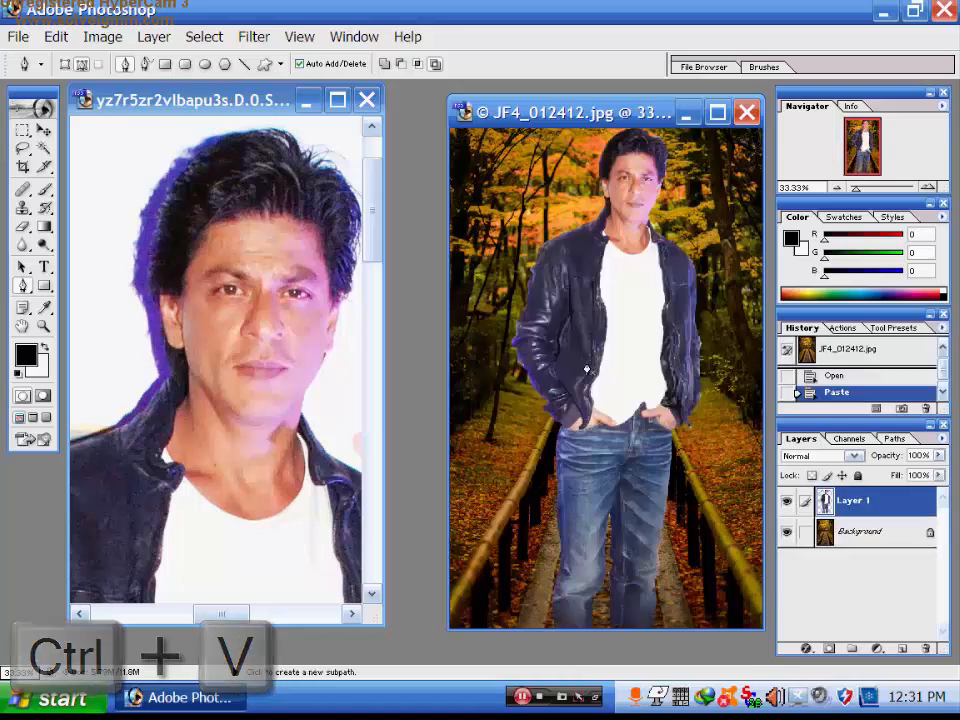
{"action": "left_click", "coordinate": [592, 401]}
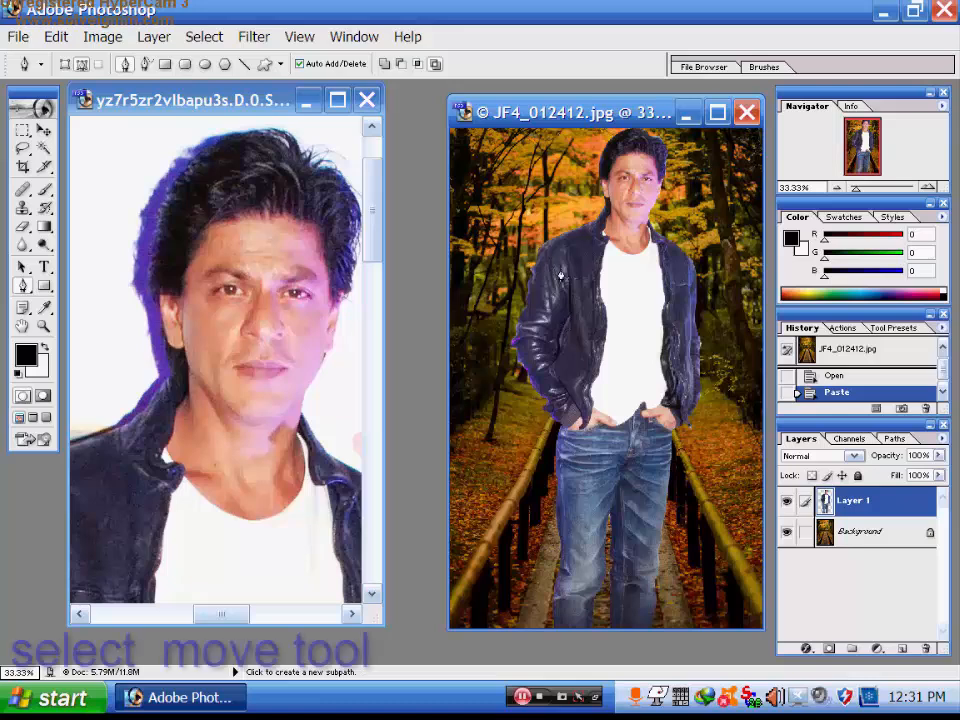
- Drag Layer 1 lower and slightly left with the Move tool
{"action": "left_click", "coordinate": [44, 130]}
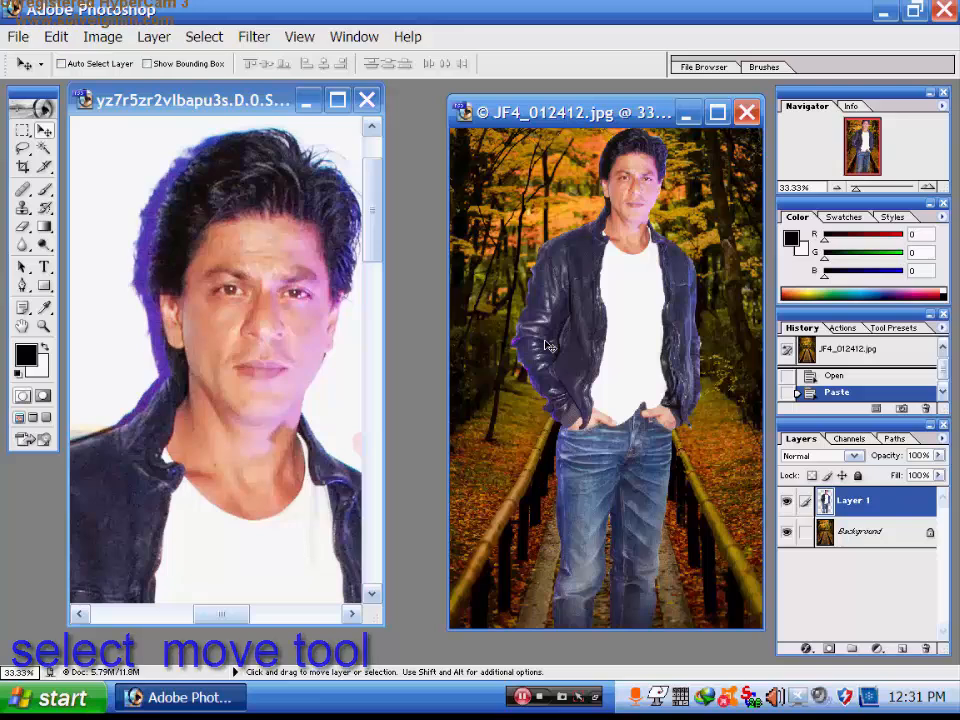
{"action": "left_click_drag", "start_coordinate": [632, 289], "coordinate": [617, 364]}
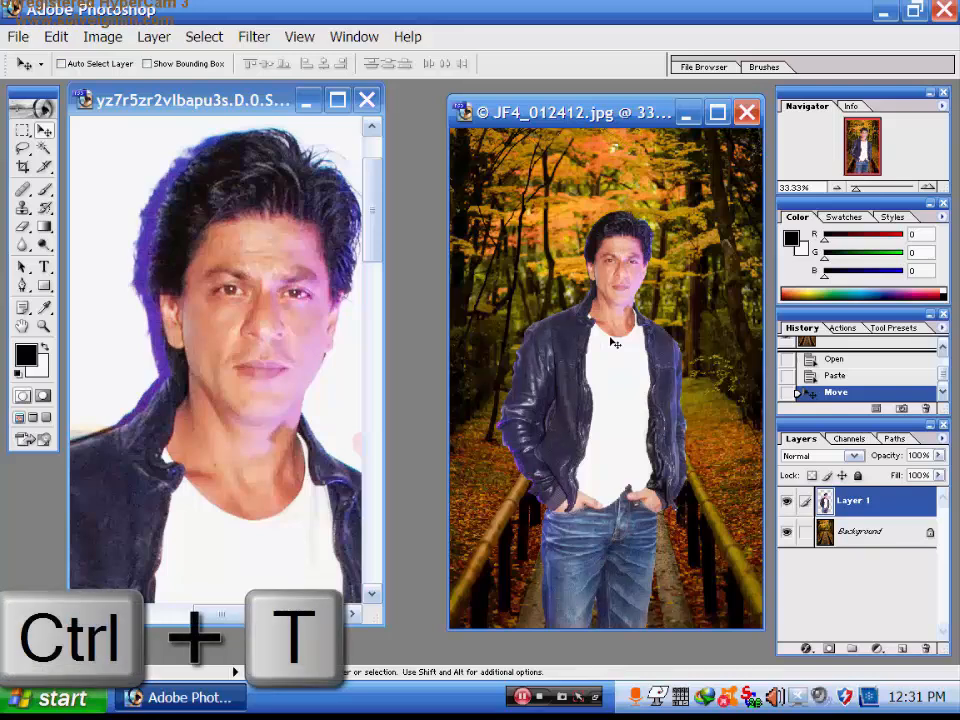
- Free-transform the man to 98.7% width and 80.3% height and commit it
{"action": "key", "text": "ctrl+t"}
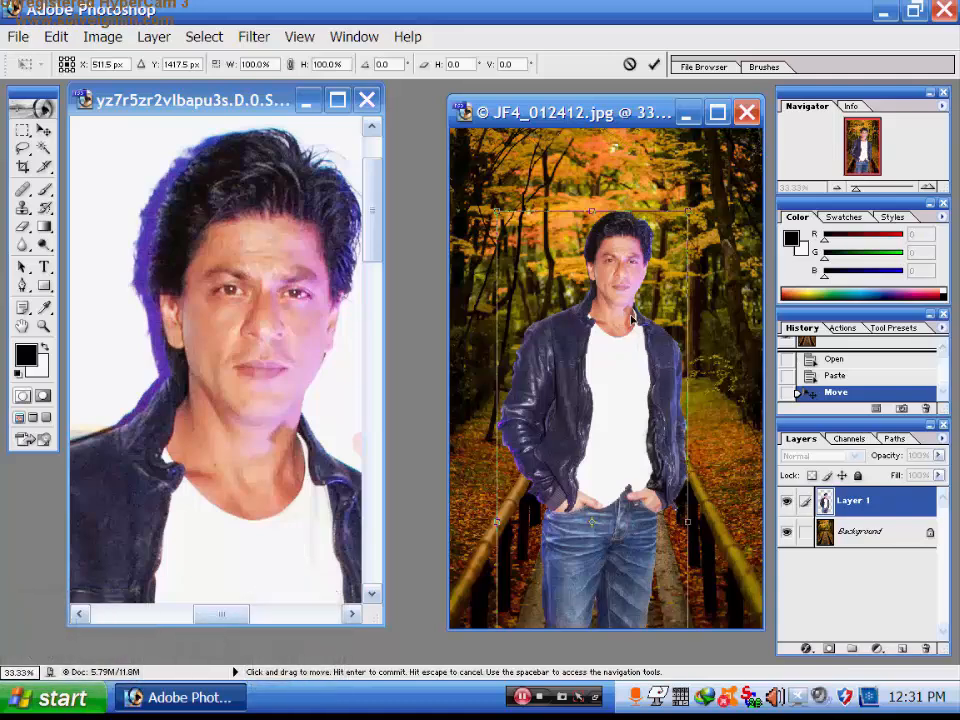
{"action": "left_click_drag", "start_coordinate": [589, 364], "coordinate": [558, 221]}
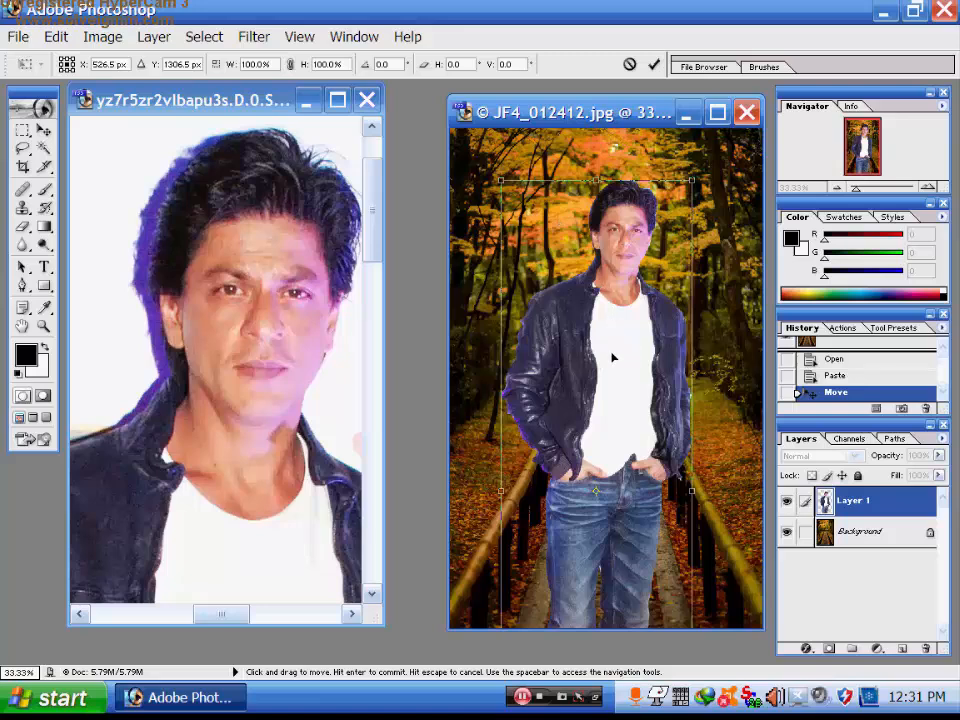
{"action": "left_click_drag", "start_coordinate": [613, 357], "coordinate": [628, 349]}
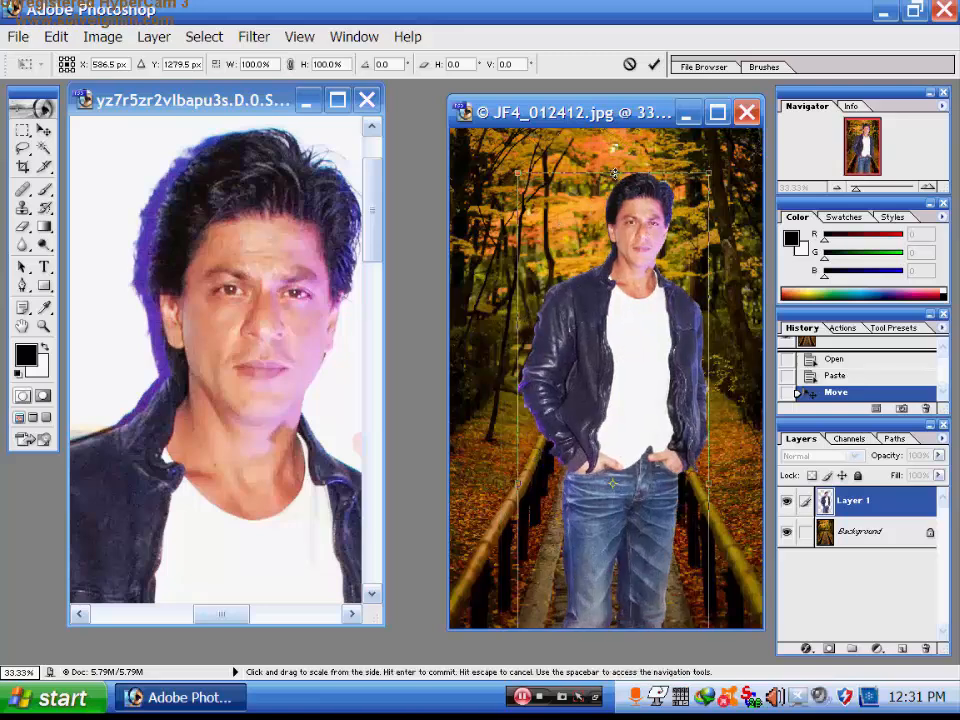
{"action": "left_click_drag", "start_coordinate": [614, 170], "coordinate": [645, 170]}
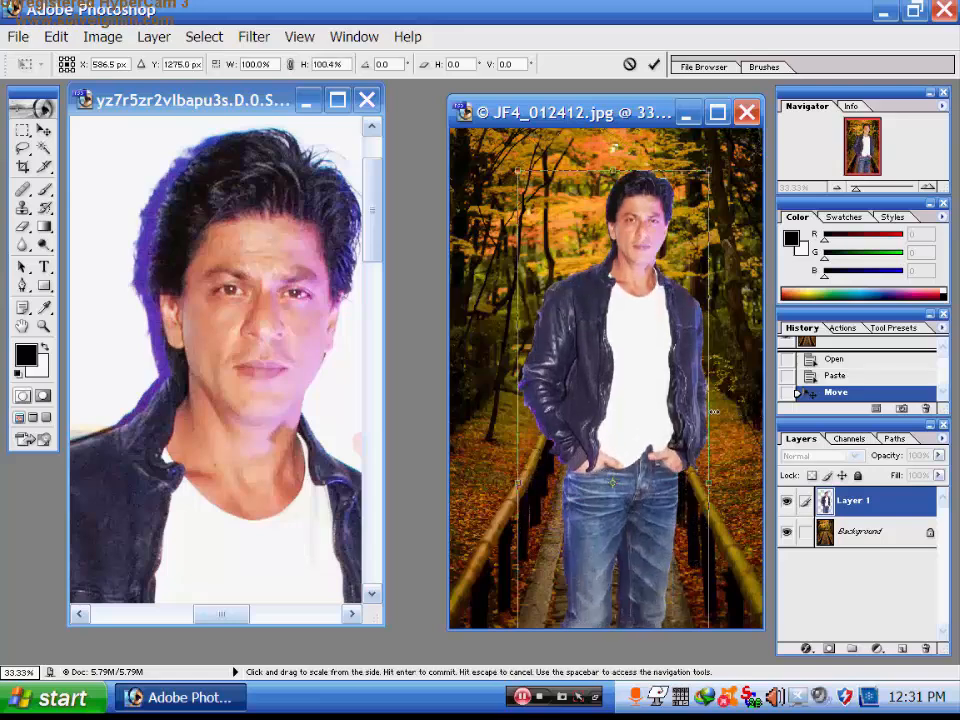
{"action": "mouse_move", "coordinate": [718, 428]}
{"action": "left_mouse_down"}
{"action": "mouse_move", "coordinate": [624, 424]}
{"action": "mouse_move", "coordinate": [710, 423]}
{"action": "left_mouse_up"}
{"action": "left_click_drag", "start_coordinate": [656, 440], "coordinate": [632, 319]}
{"action": "left_click_drag", "start_coordinate": [604, 205], "coordinate": [604, 297]}
{"action": "left_click_drag", "start_coordinate": [590, 434], "coordinate": [603, 318]}
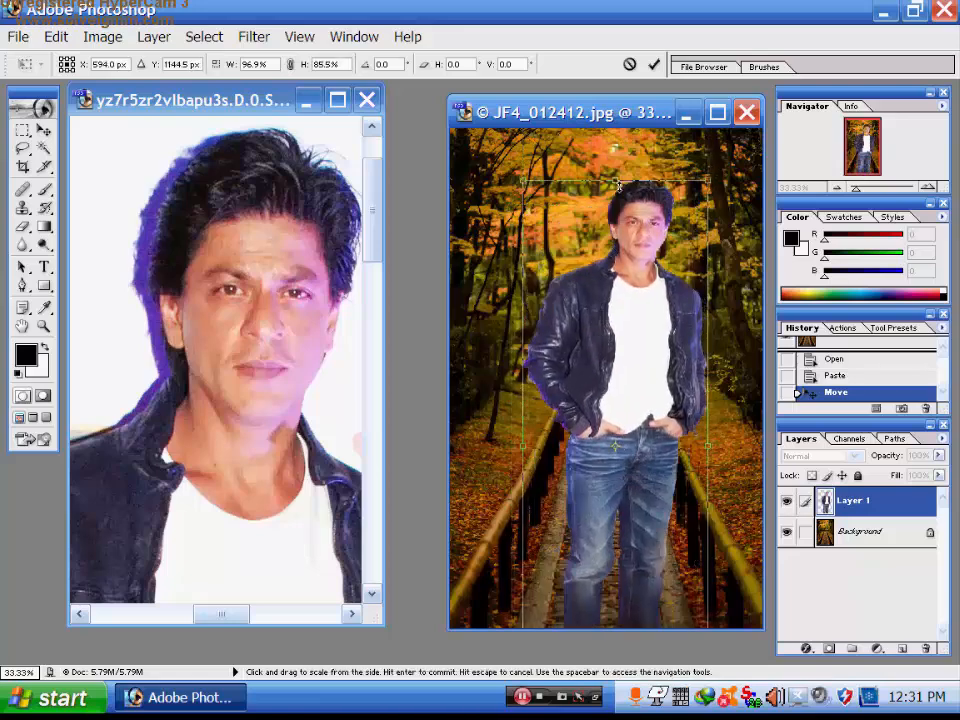
{"action": "left_click_drag", "start_coordinate": [618, 181], "coordinate": [618, 252]}
{"action": "left_click_drag", "start_coordinate": [639, 396], "coordinate": [642, 333]}
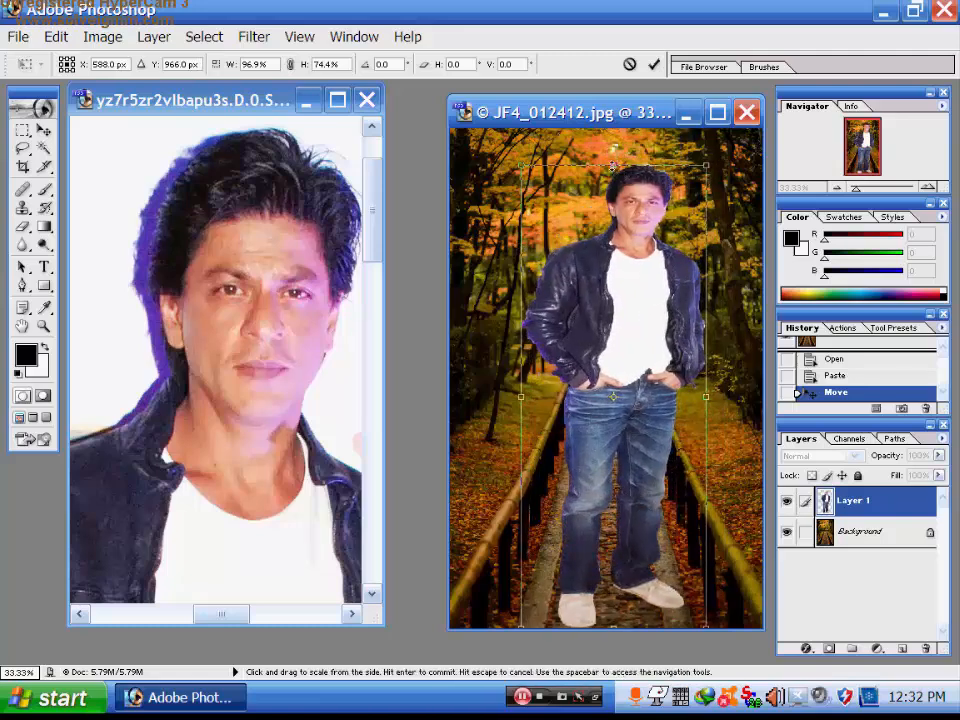
{"action": "left_click_drag", "start_coordinate": [612, 165], "coordinate": [612, 127]}
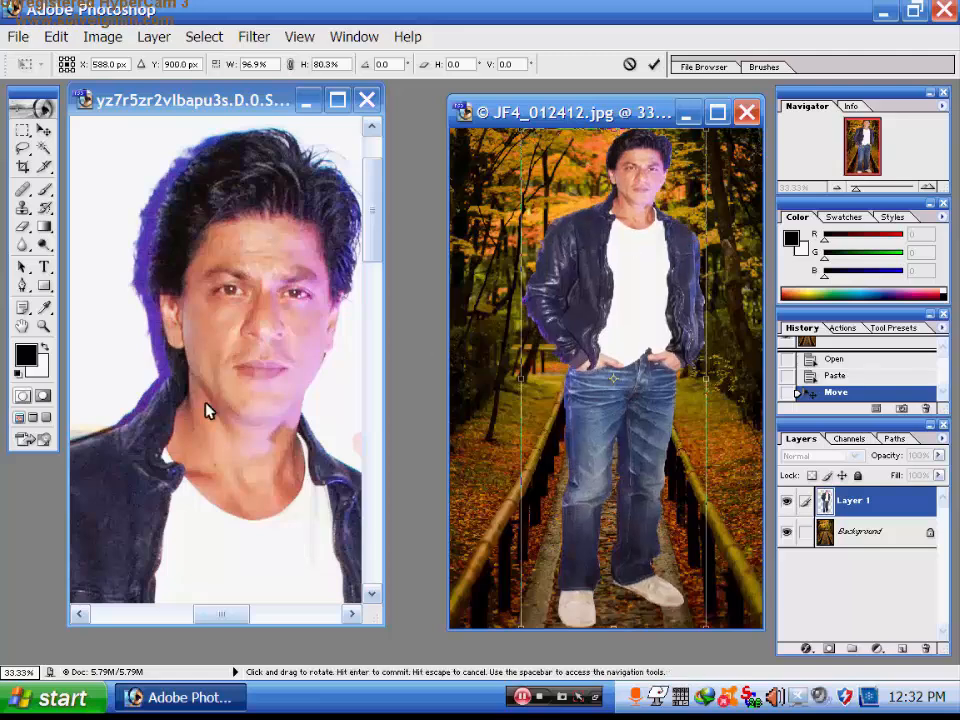
{"action": "left_click_drag", "start_coordinate": [522, 380], "coordinate": [518, 380]}
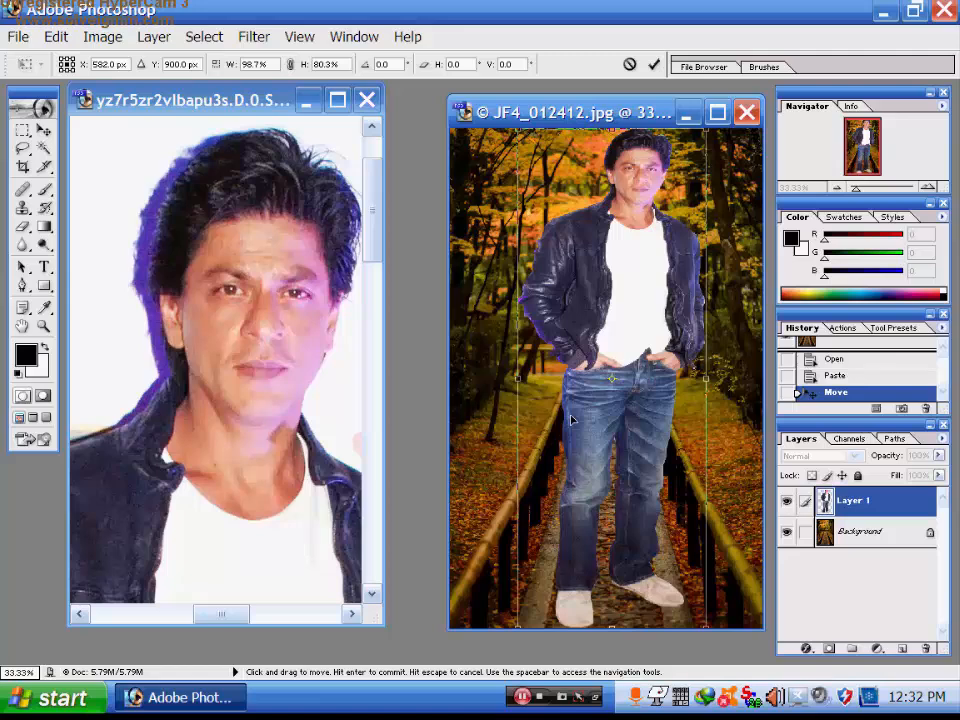
{"action": "key", "text": "Return"}
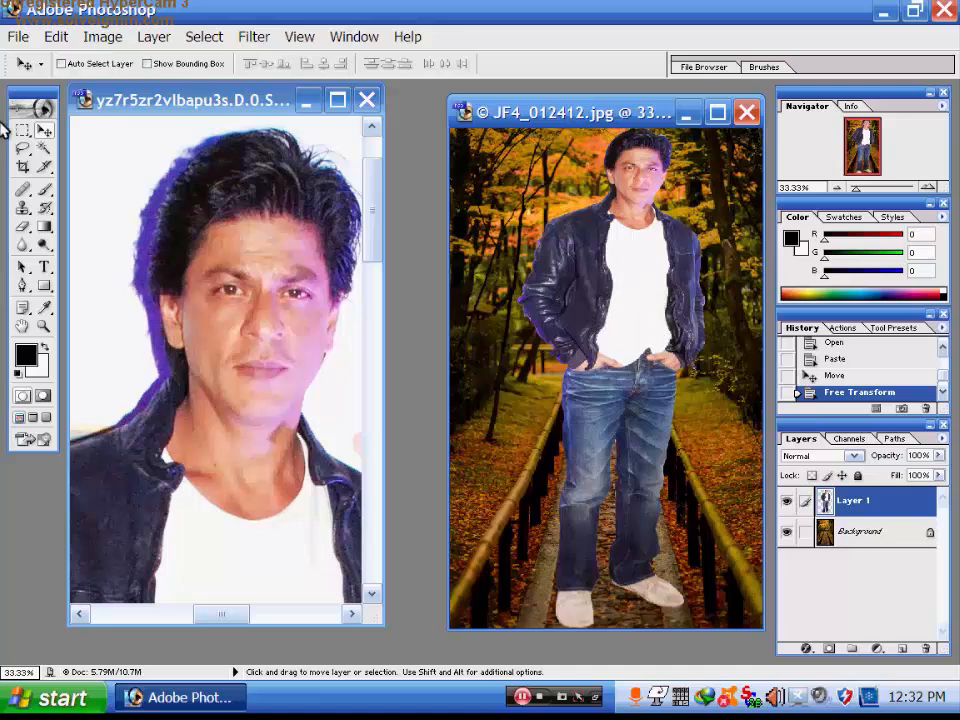
- Bring up Save As for the composite and set the Save in location to Desktop
{"action": "left_click", "coordinate": [18, 38]}
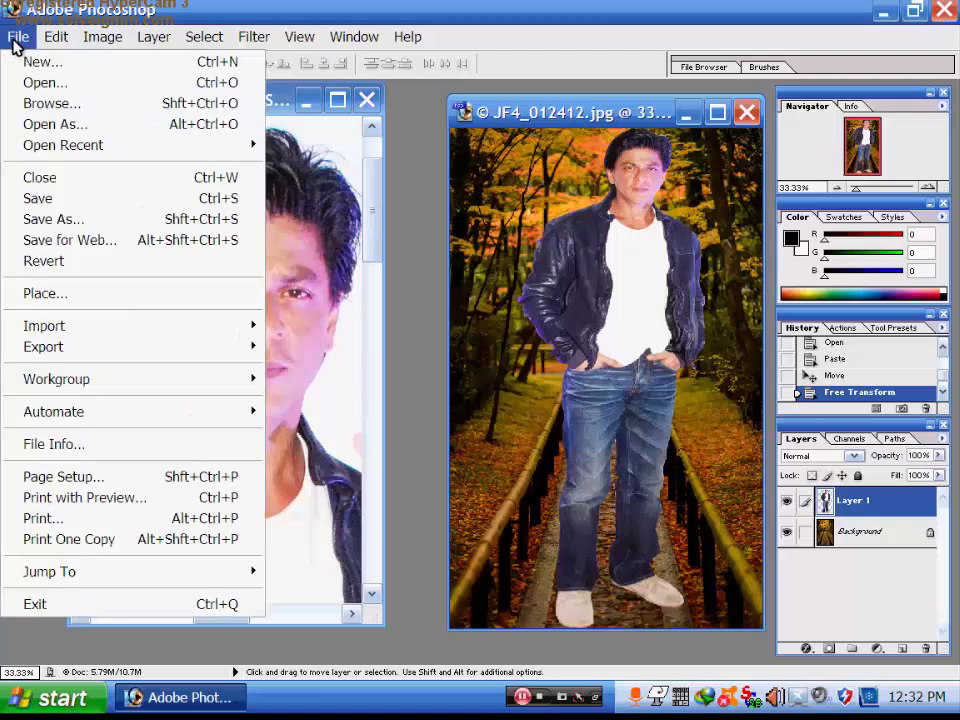
{"action": "left_click", "coordinate": [50, 228]}
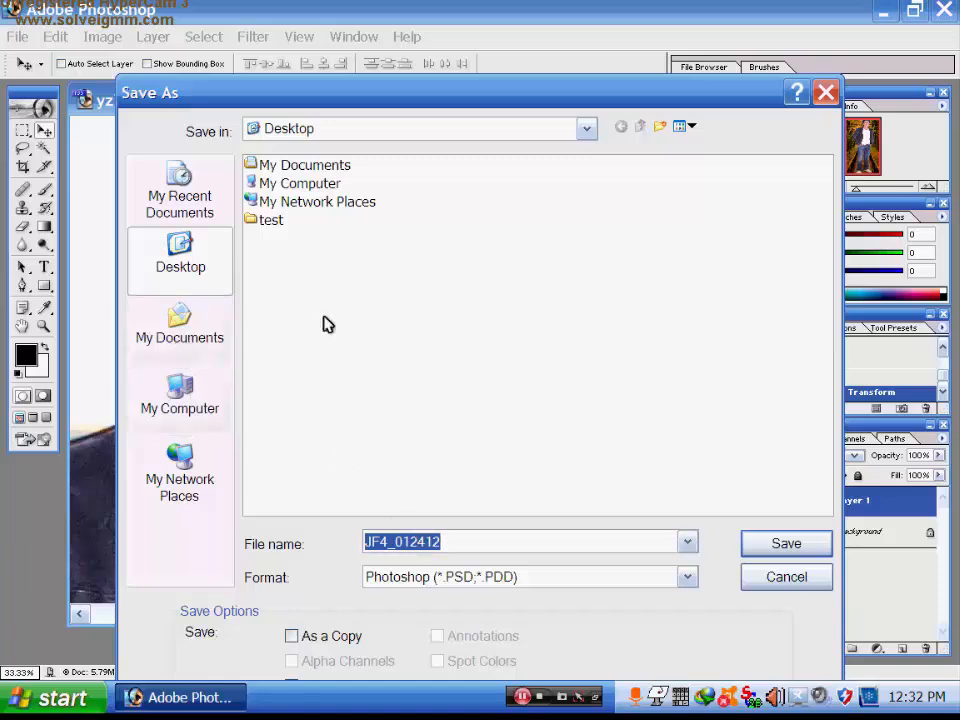
{"action": "left_click", "coordinate": [190, 388]}
{"action": "left_click", "coordinate": [195, 267]}
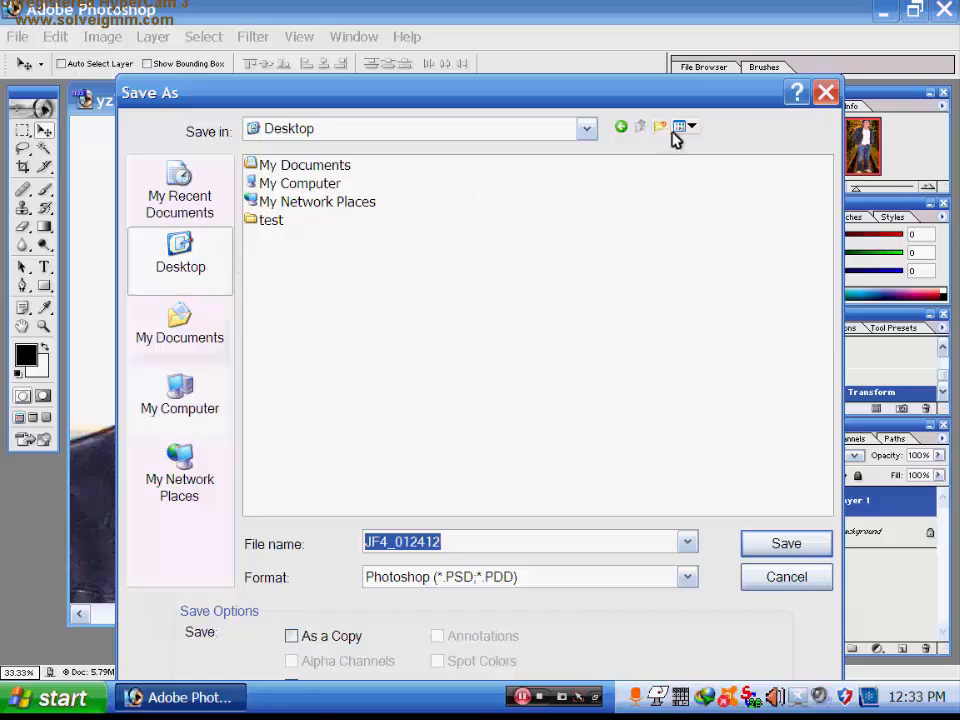
- Make a new Desktop folder named 'shahrukh khan' and open it as the save location
{"action": "right_click", "coordinate": [373, 264]}
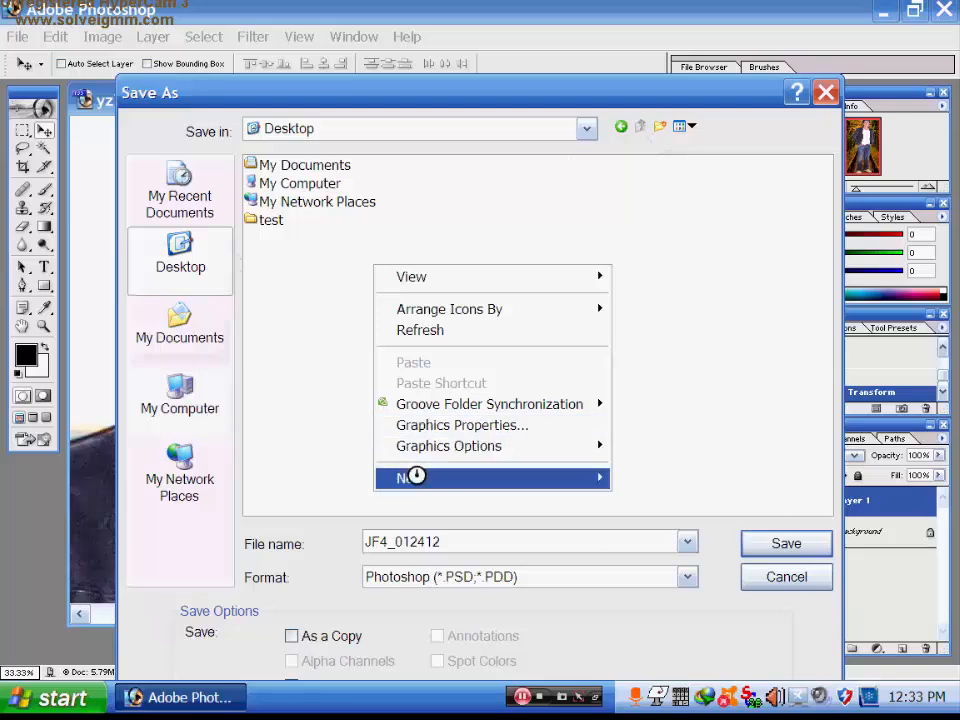
{"action": "mouse_move", "coordinate": [415, 477]}
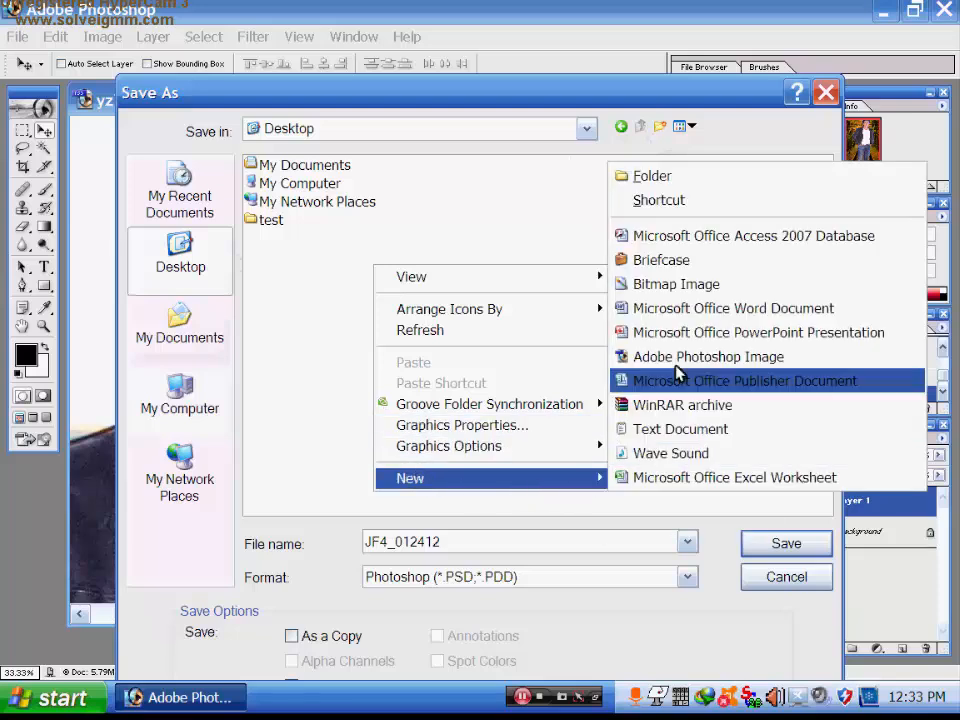
{"action": "left_click", "coordinate": [665, 181]}
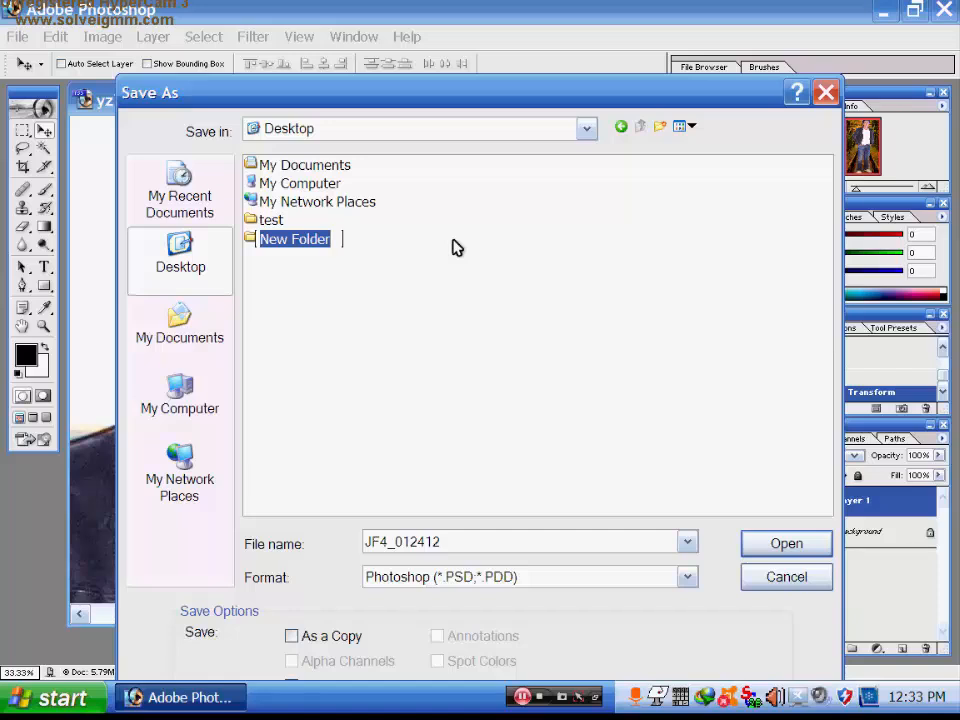
{"action": "type", "text": "sha"}
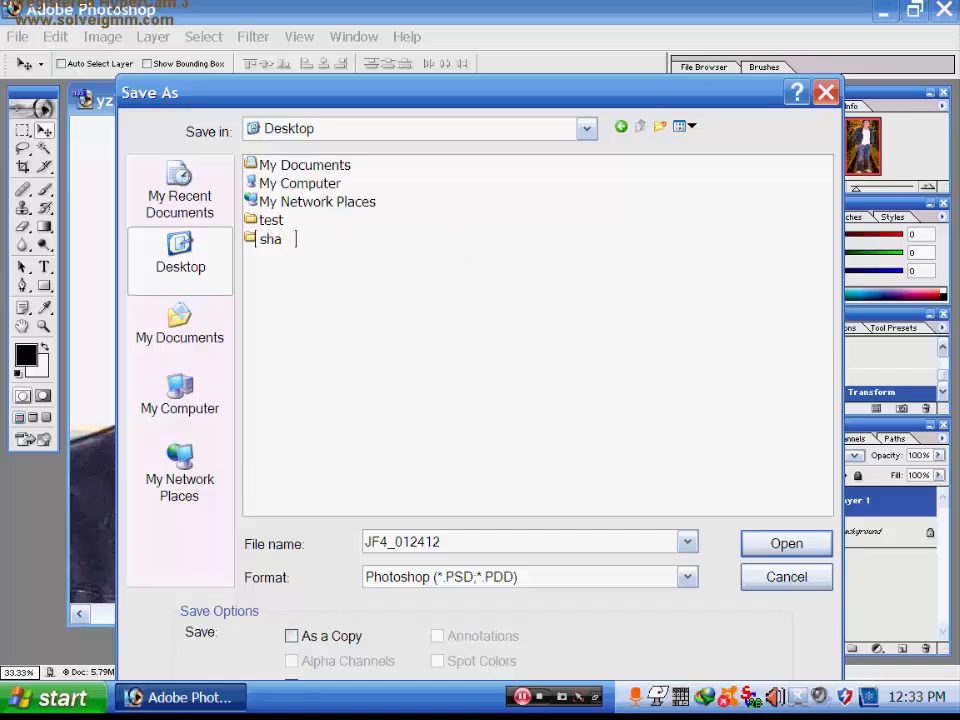
{"action": "type", "text": "hrukh khan"}
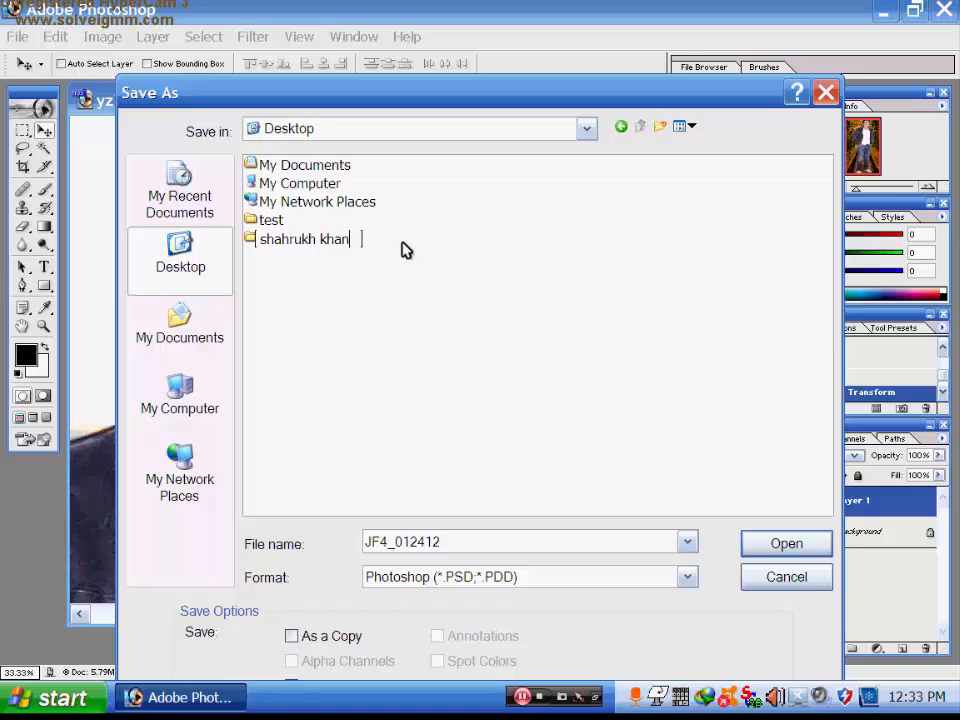
{"action": "key", "text": "Return"}
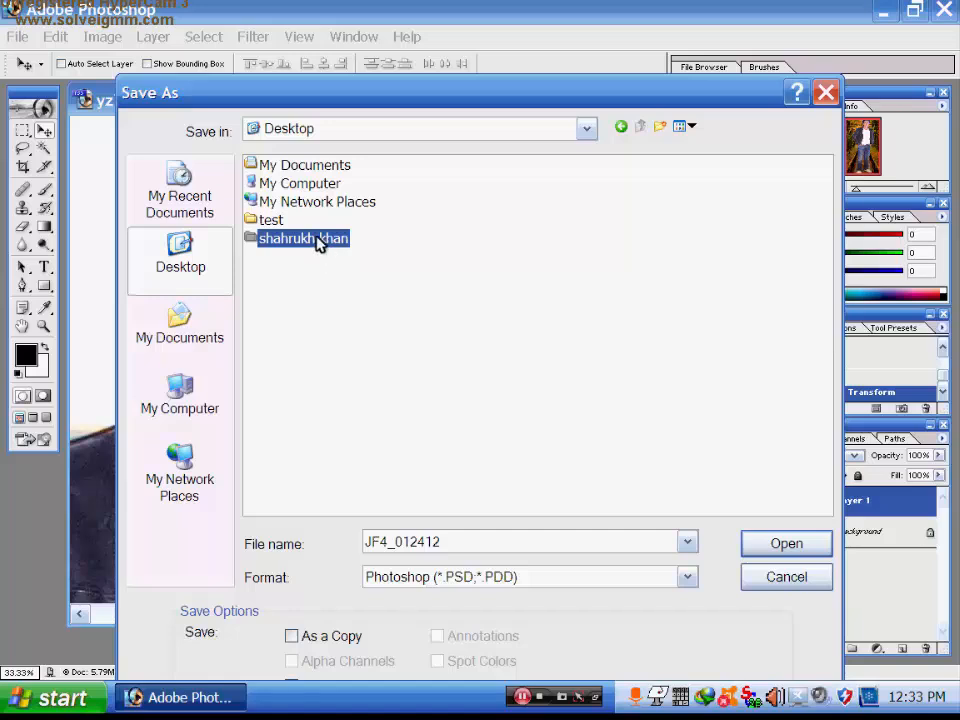
{"action": "left_click", "coordinate": [767, 548]}
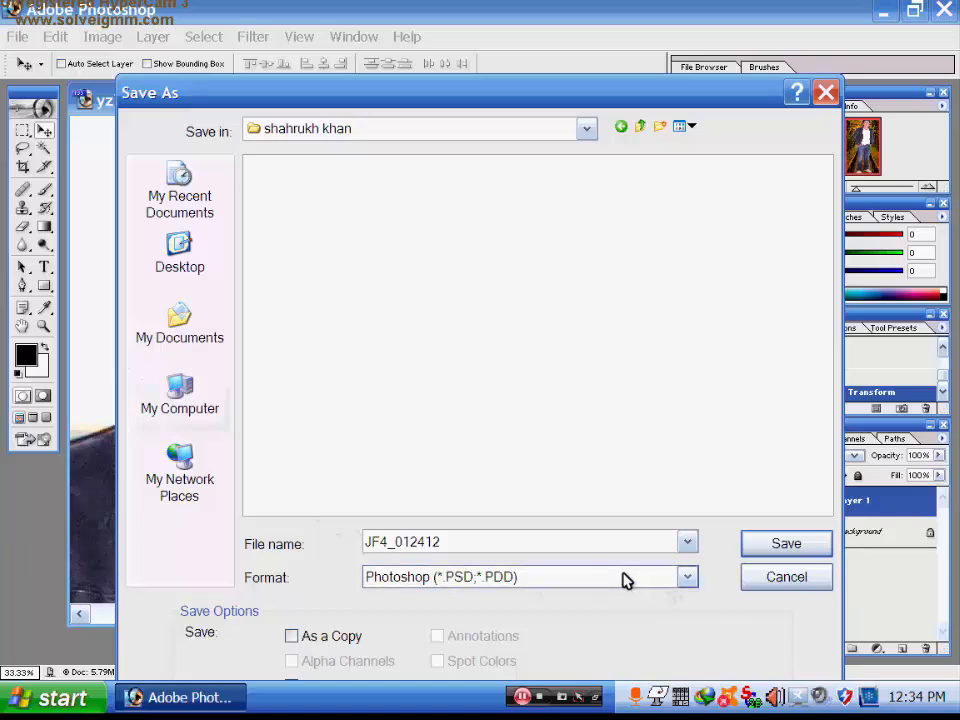
- Save the composite as JPEG JF4_012412 copy.jpg, accepting the default JPEG options
{"action": "left_click", "coordinate": [688, 580]}
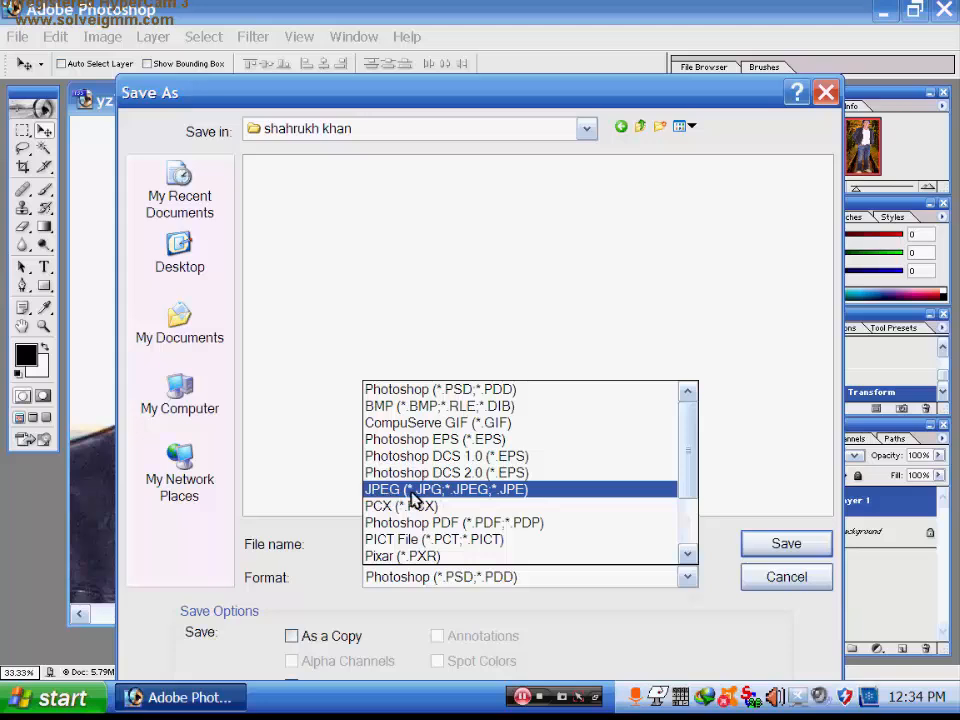
{"action": "left_click", "coordinate": [510, 497]}
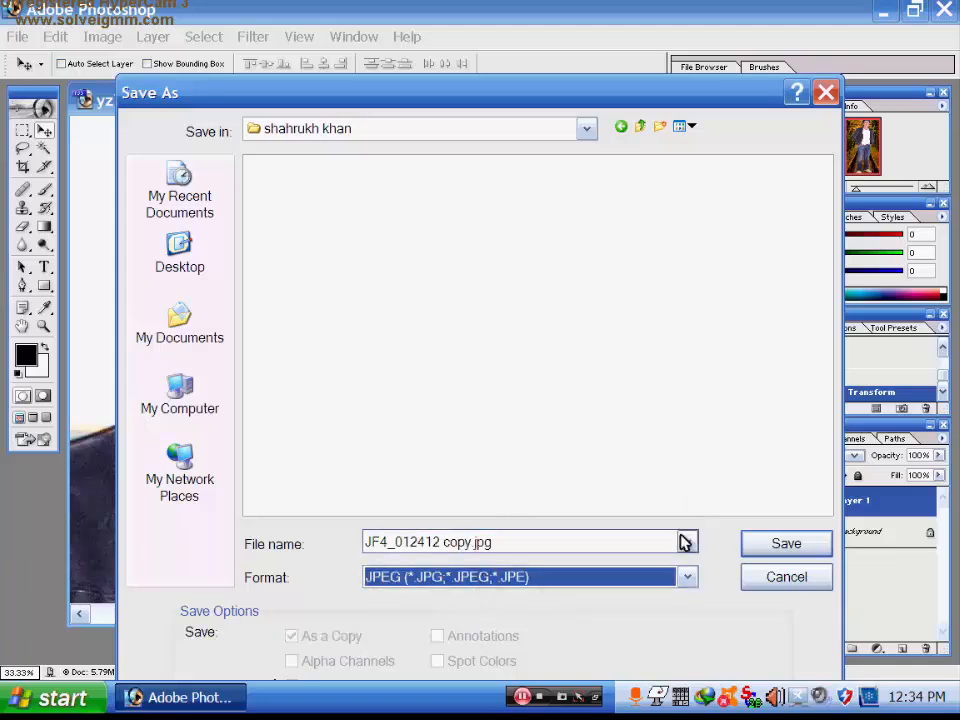
{"action": "left_click", "coordinate": [774, 544]}
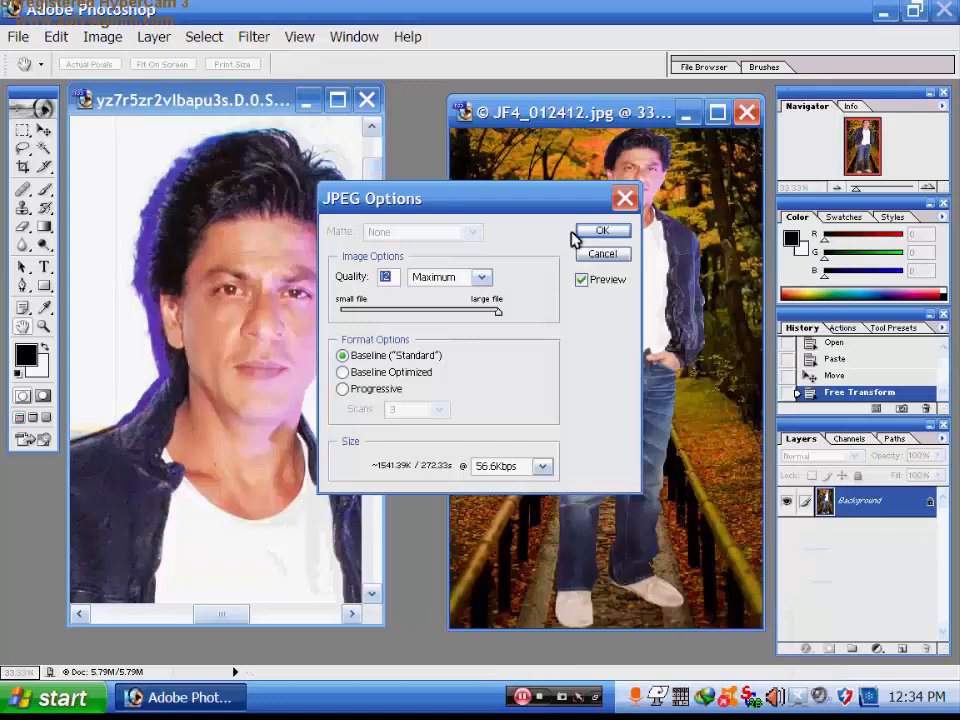
{"action": "left_click", "coordinate": [604, 232]}
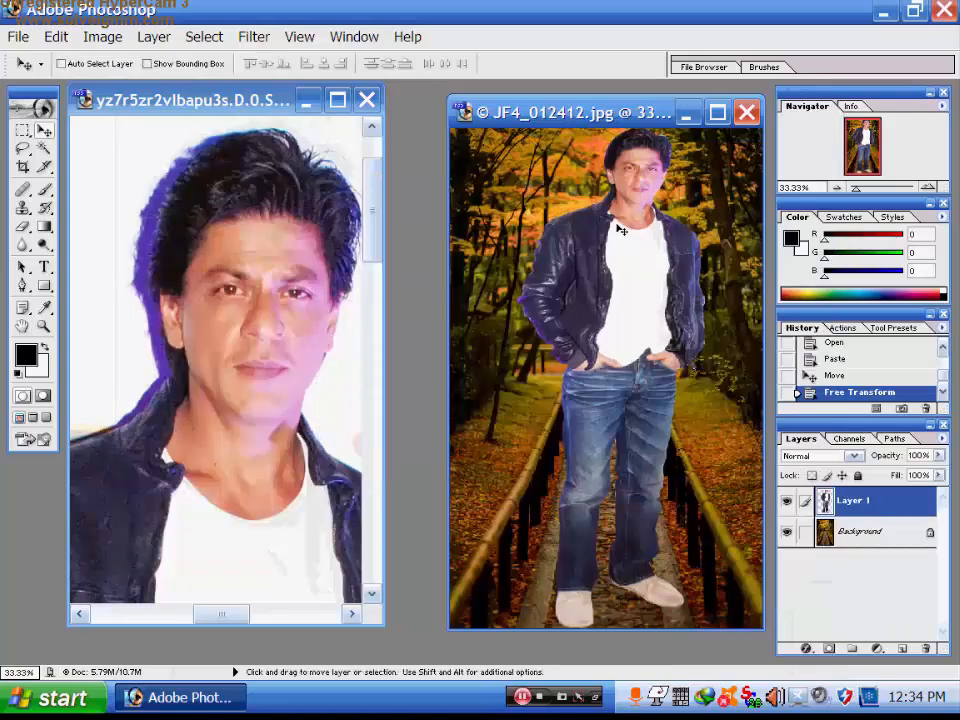
- Minimize Photoshop, open the shahrukh khan folder, and select JF4_012412 copy
{"action": "left_click", "coordinate": [883, 12]}
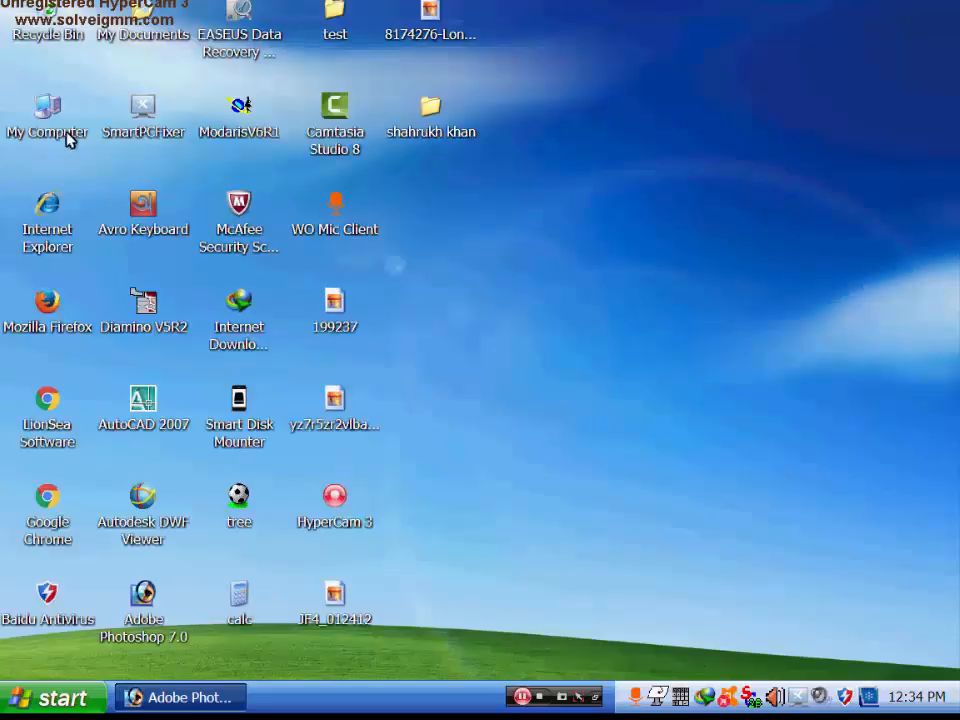
{"action": "double_click", "coordinate": [437, 131]}
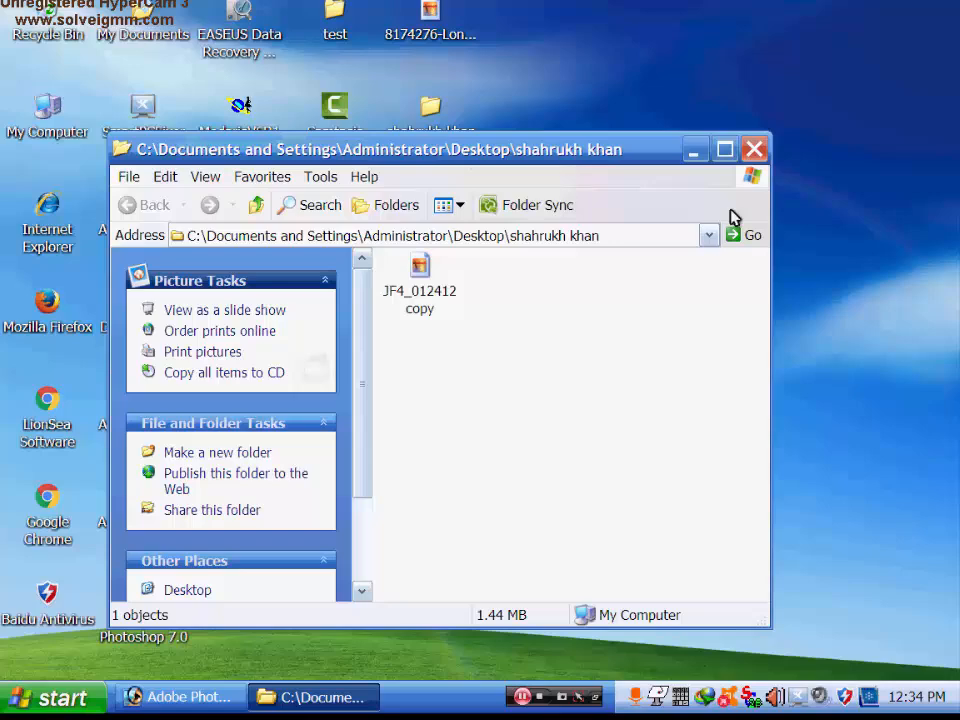
{"action": "left_click", "coordinate": [724, 149]}
{"action": "left_click", "coordinate": [307, 163]}
- Inspect the saved composite JPEG in Picture and Fax Viewer, then close it and the shahrukh khan folder
{"action": "double_click", "coordinate": [307, 163]}
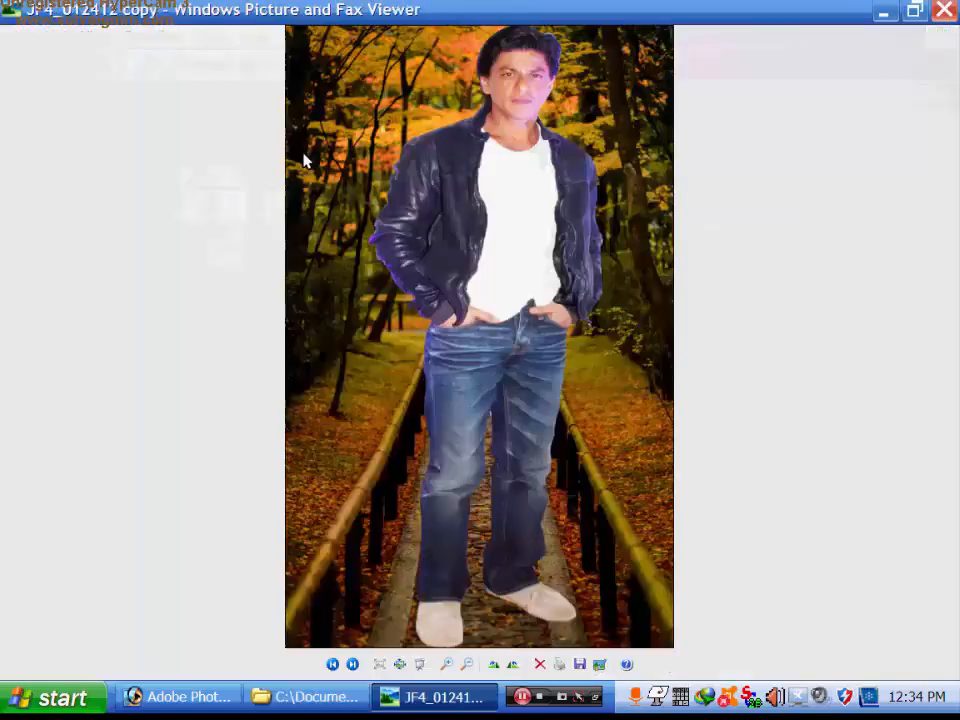
{"action": "scroll", "coordinate": [549, 281], "scroll_direction": "up", "scroll_amount": 1}
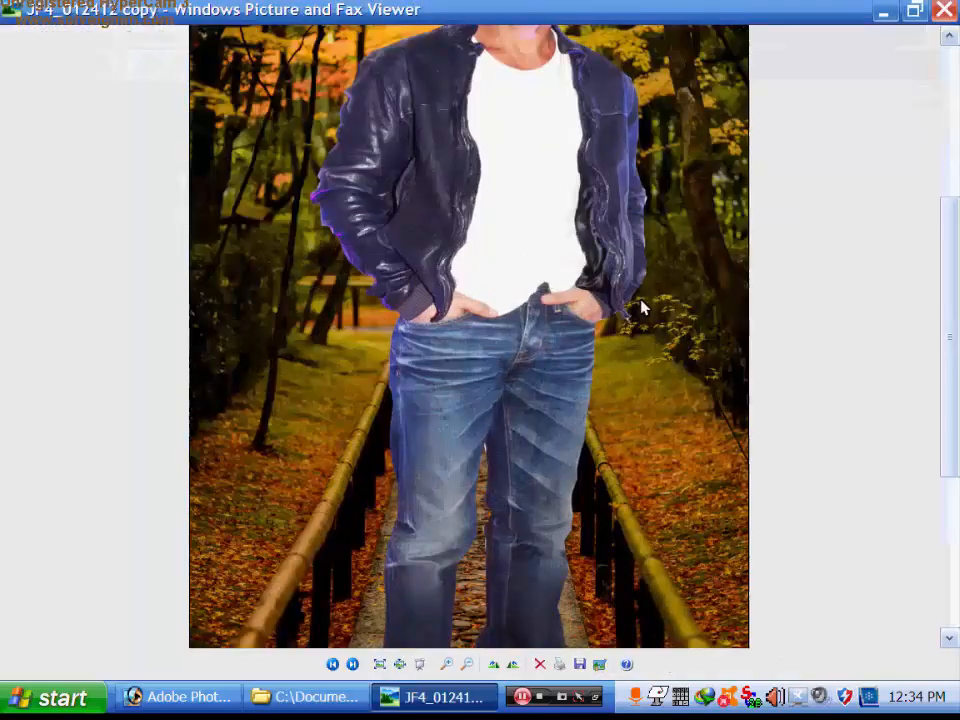
{"action": "scroll", "coordinate": [636, 305], "scroll_direction": "up", "scroll_amount": 1}
{"action": "scroll", "coordinate": [638, 305], "scroll_direction": "down", "scroll_amount": 2}
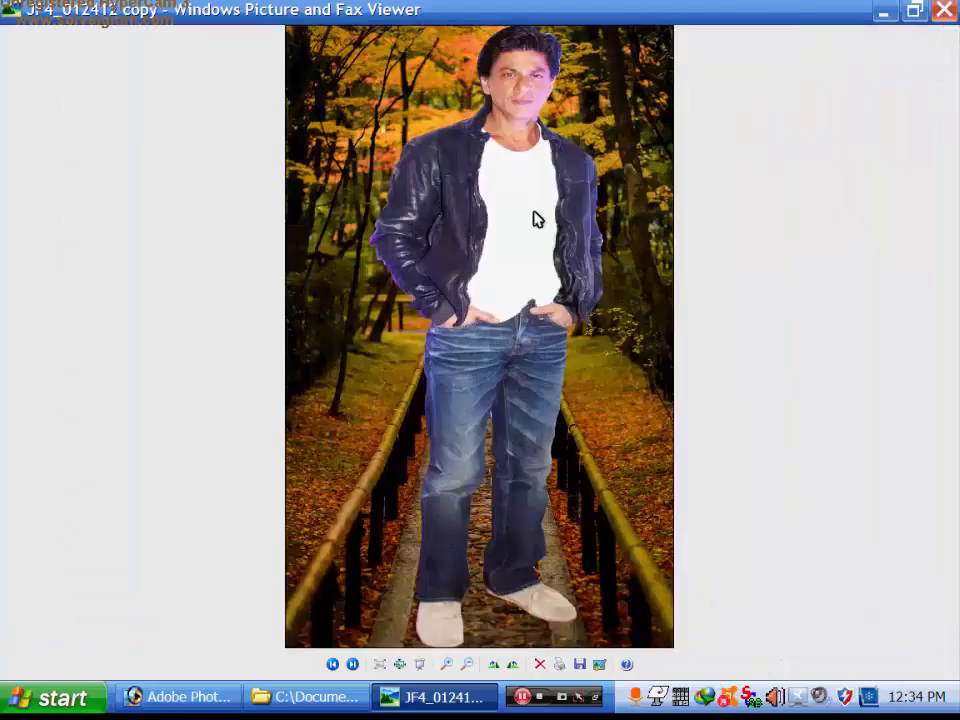
{"action": "left_click", "coordinate": [944, 10]}
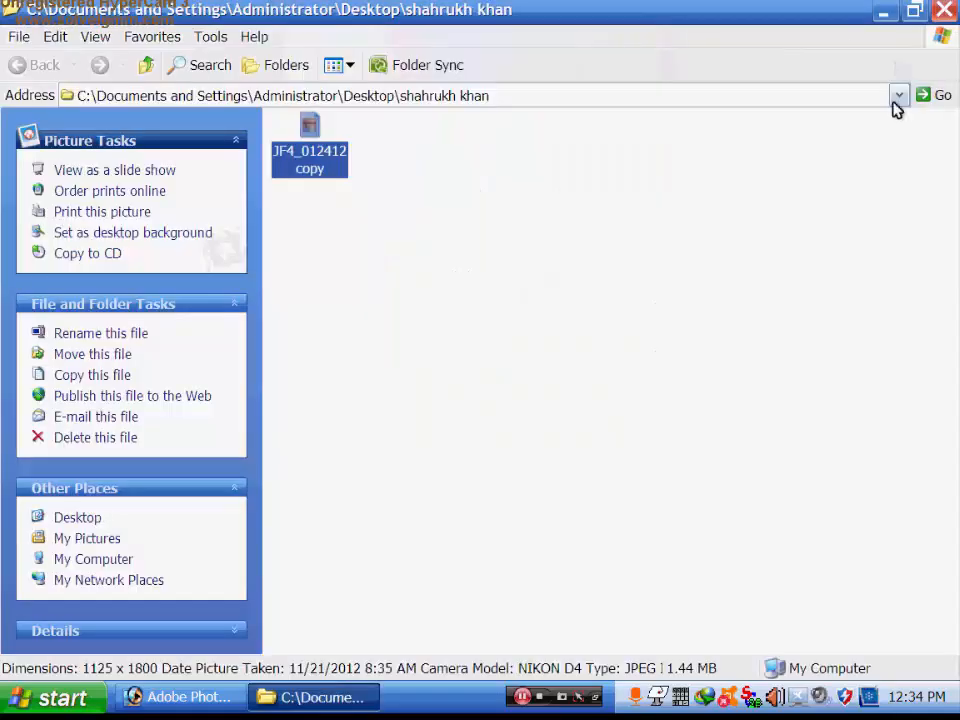
{"action": "left_click", "coordinate": [943, 9]}
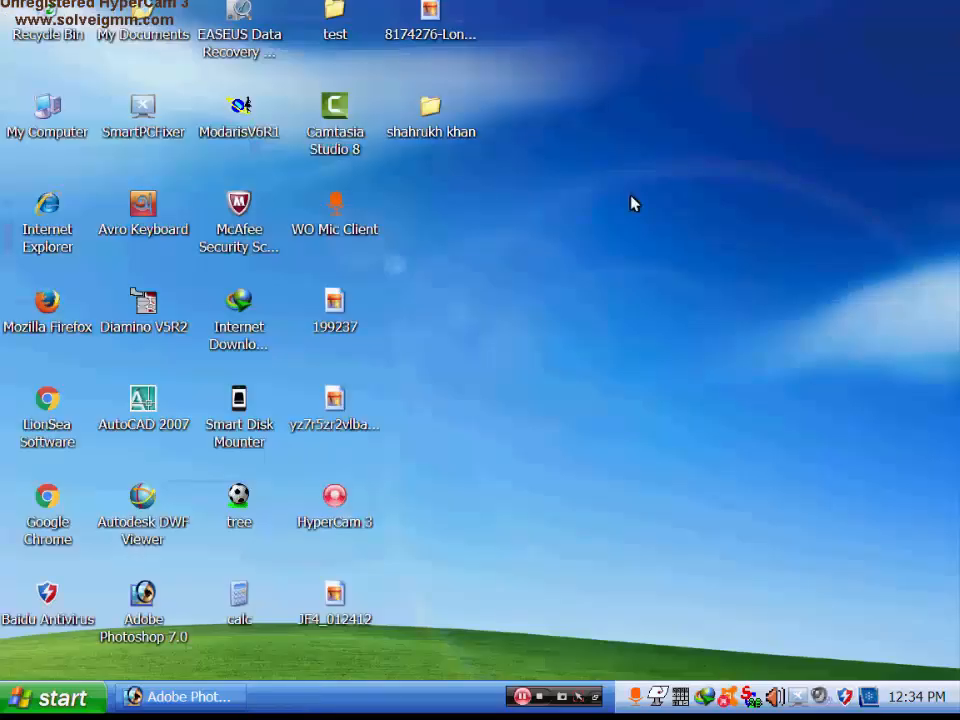